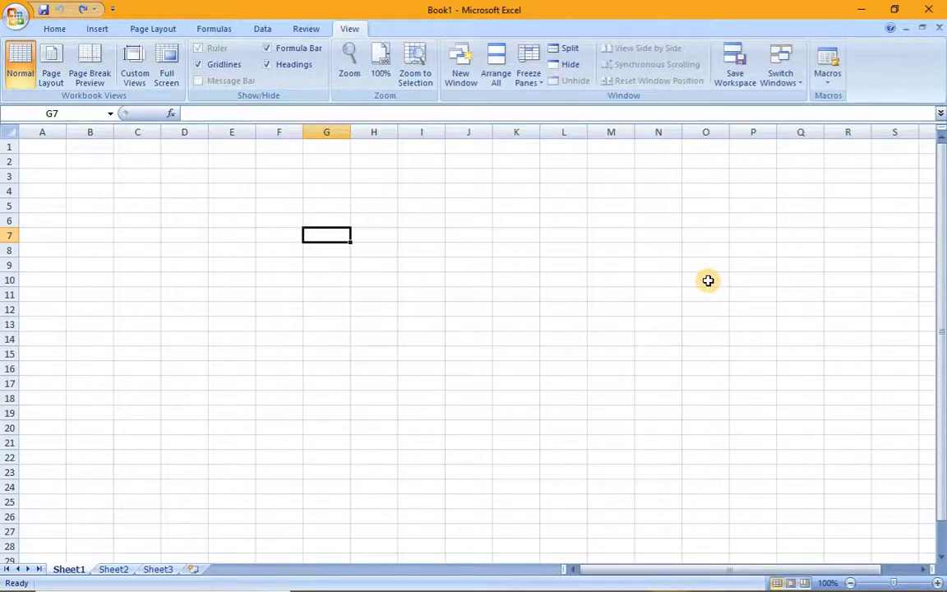
Step: Look over the freeze options in the Excel 2016 Book2 workbook without choosing one
left_click(474, 369)
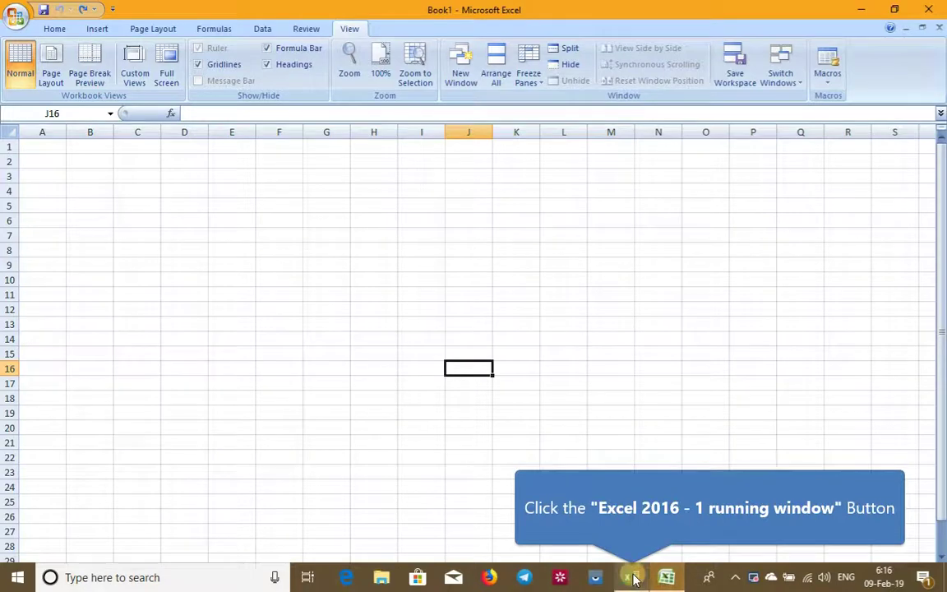
left_click(667, 578)
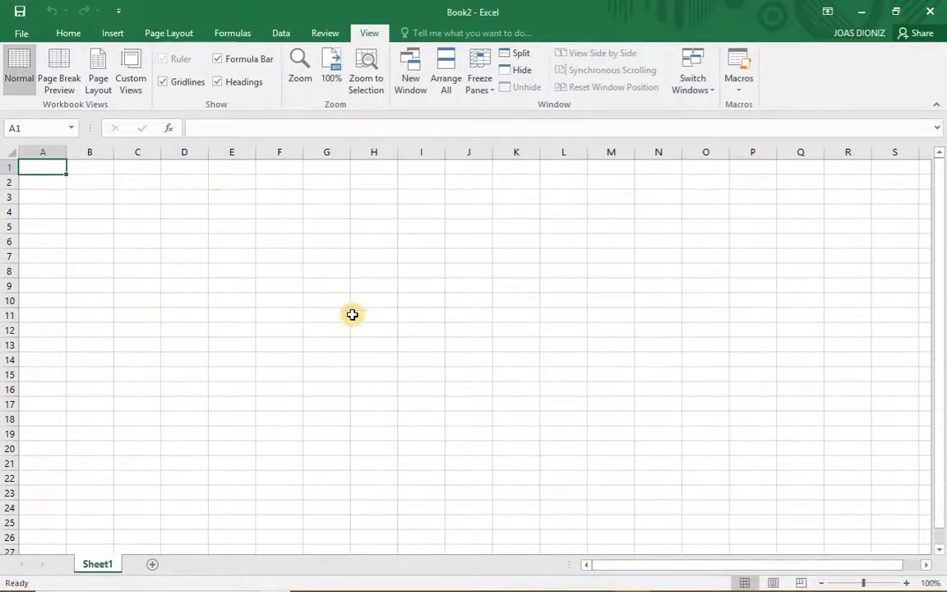
left_click(64, 34)
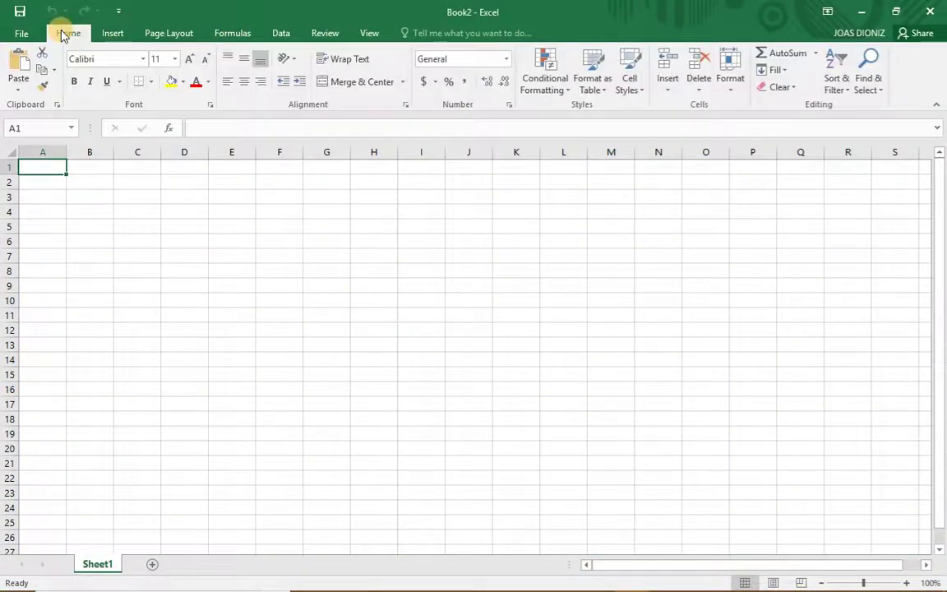
left_click(370, 33)
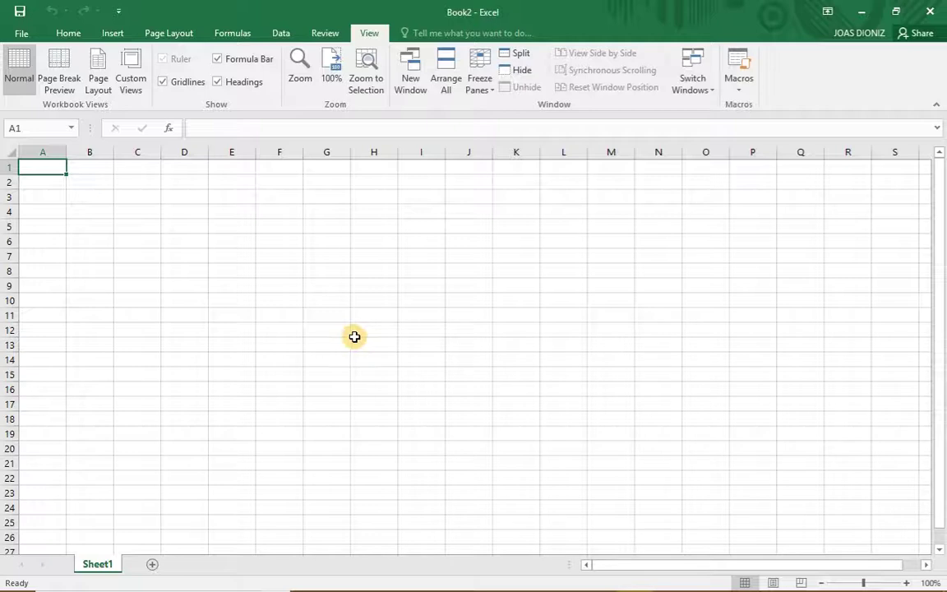
left_click(370, 34)
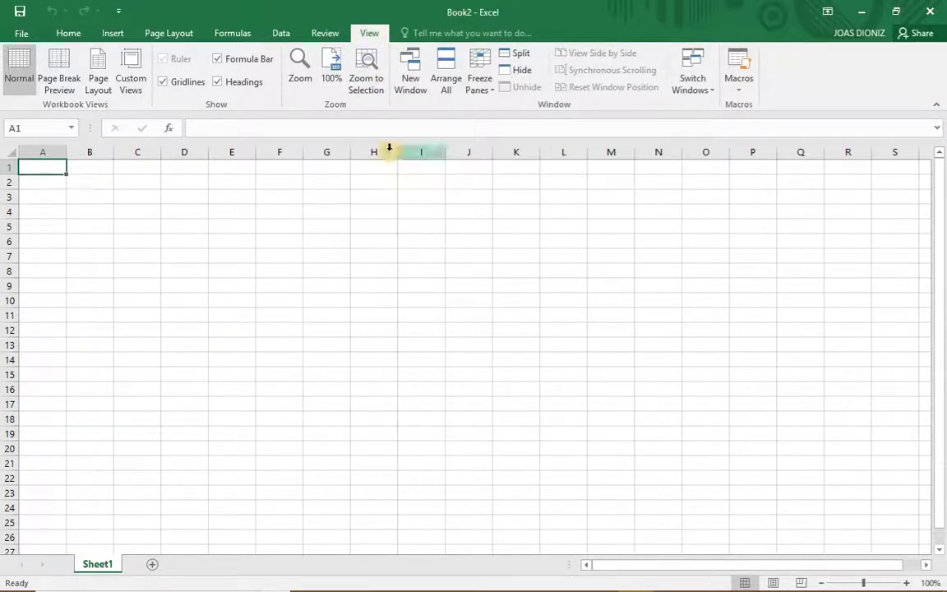
left_click(488, 95)
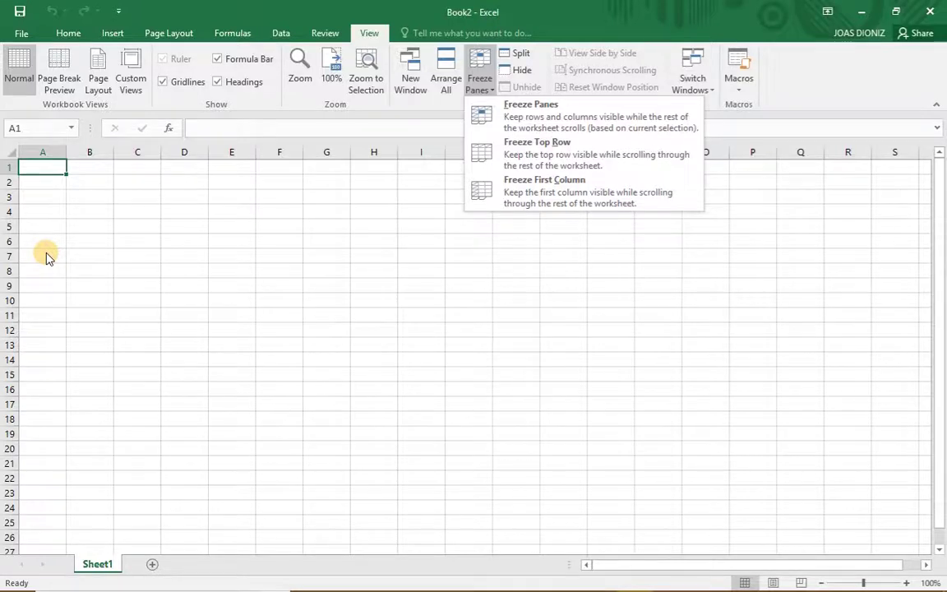
left_click(179, 322)
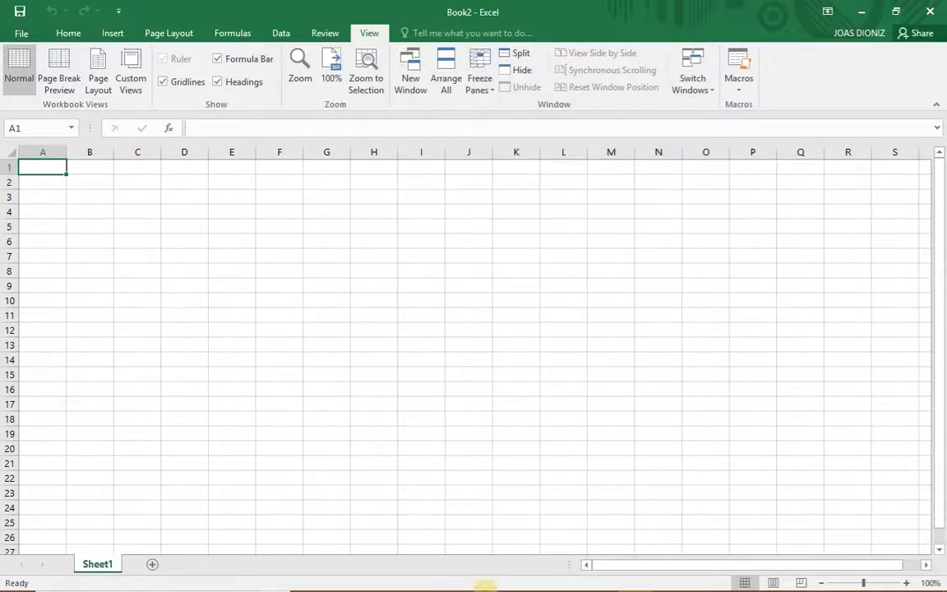
Step: Return to Excel 2007 Book1 and check its freeze options list, leaving it unchanged
left_click(670, 579)
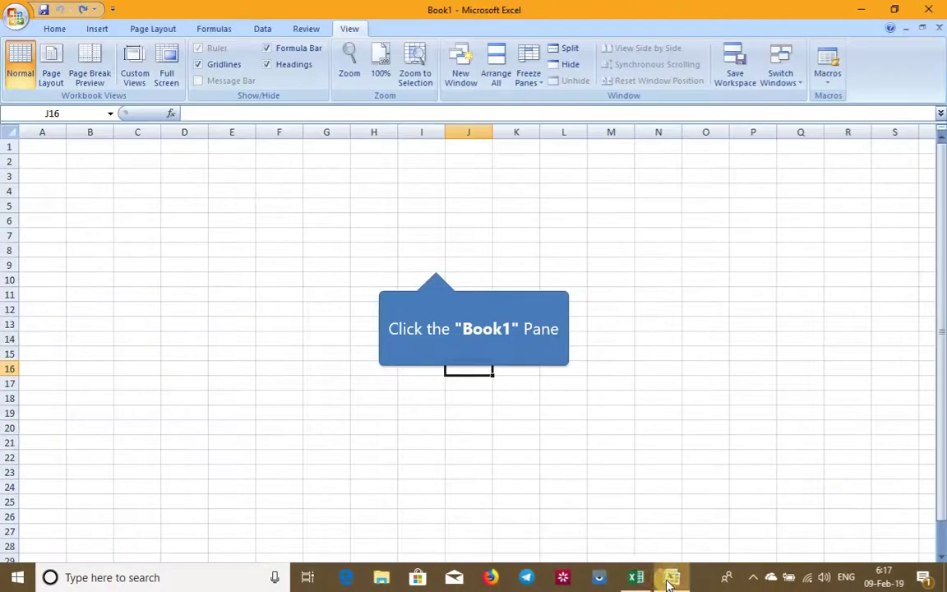
left_click(432, 261)
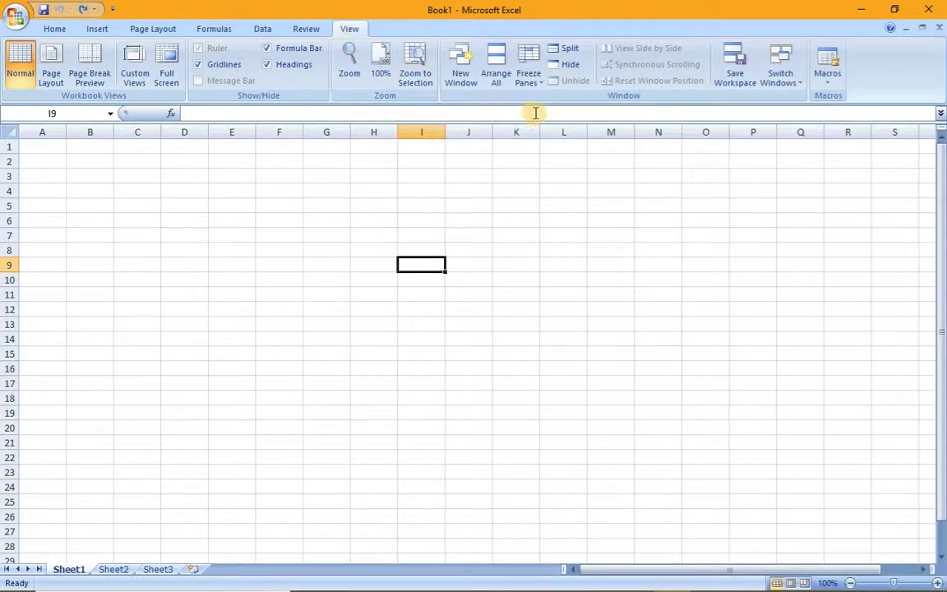
left_click(538, 87)
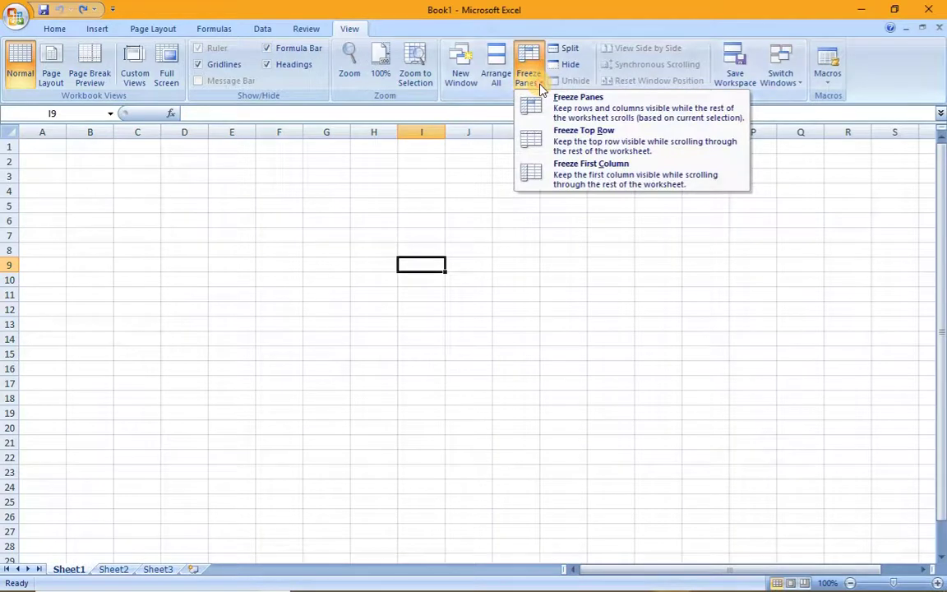
left_click(386, 235)
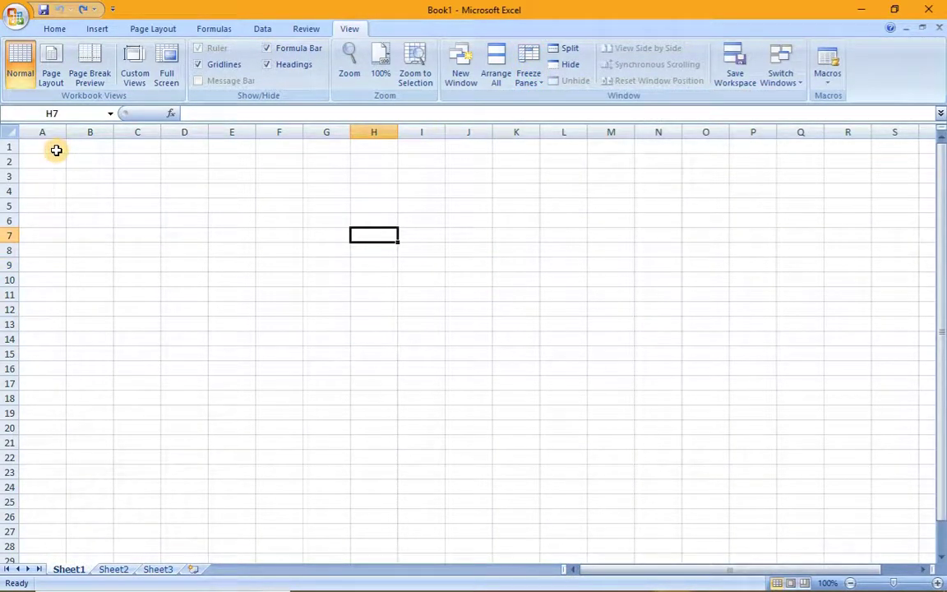
Step: Merge and centre A1:Q1 and enter the title 'SHULE YA MSINGI TANZANIA'
left_click_drag(56, 150, 782, 148)
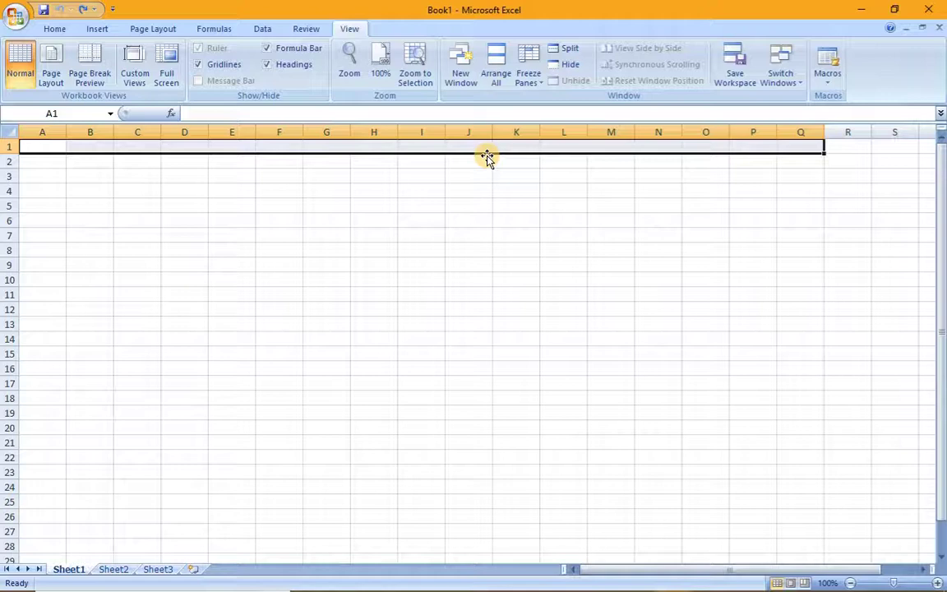
left_click(55, 29)
left_click(401, 76)
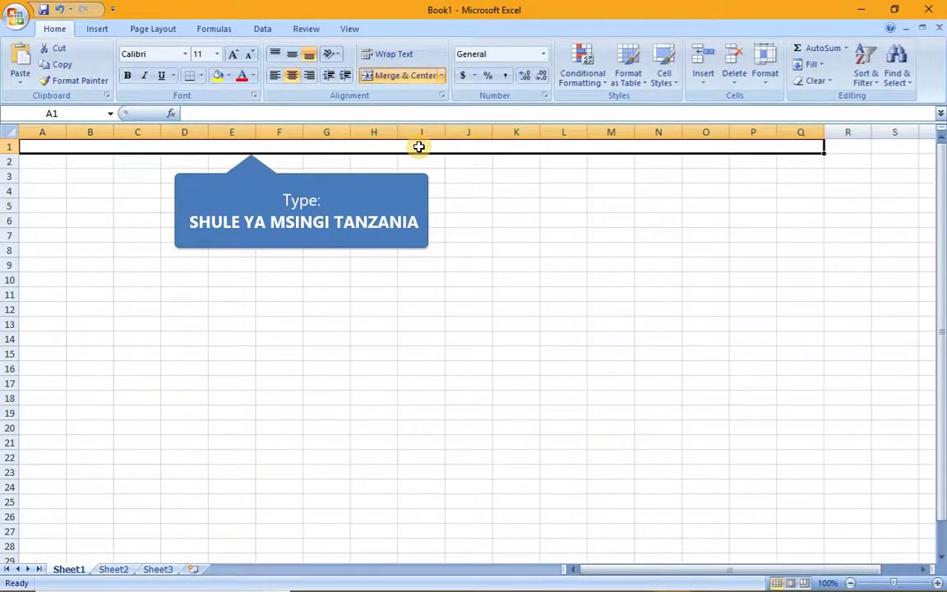
type("SHULE Y")
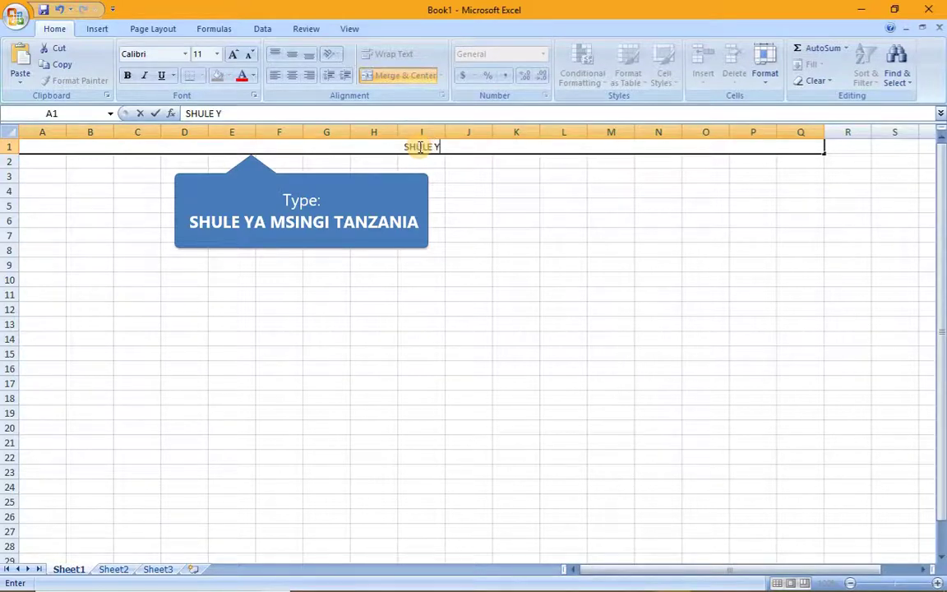
type("A MSIN")
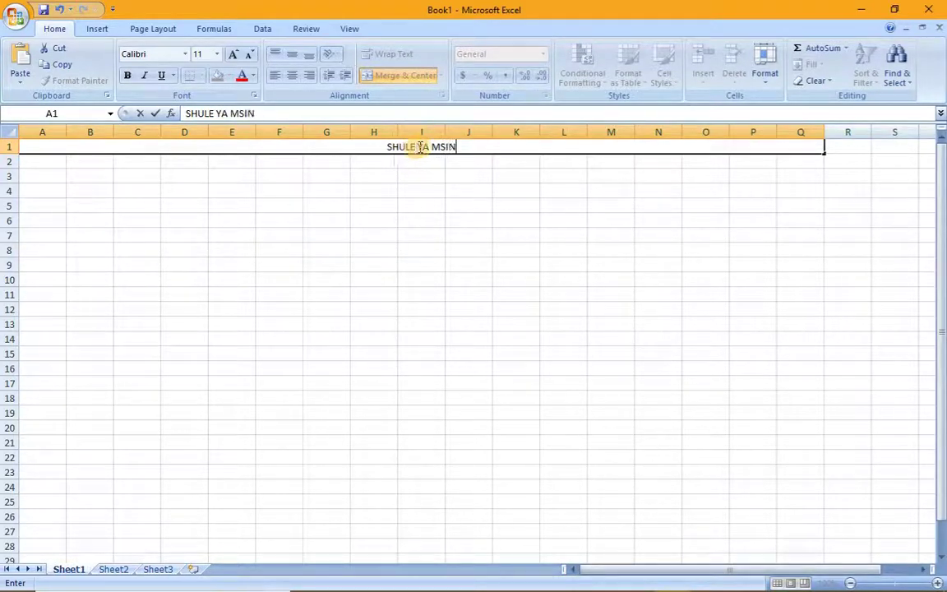
type("GI TAN")
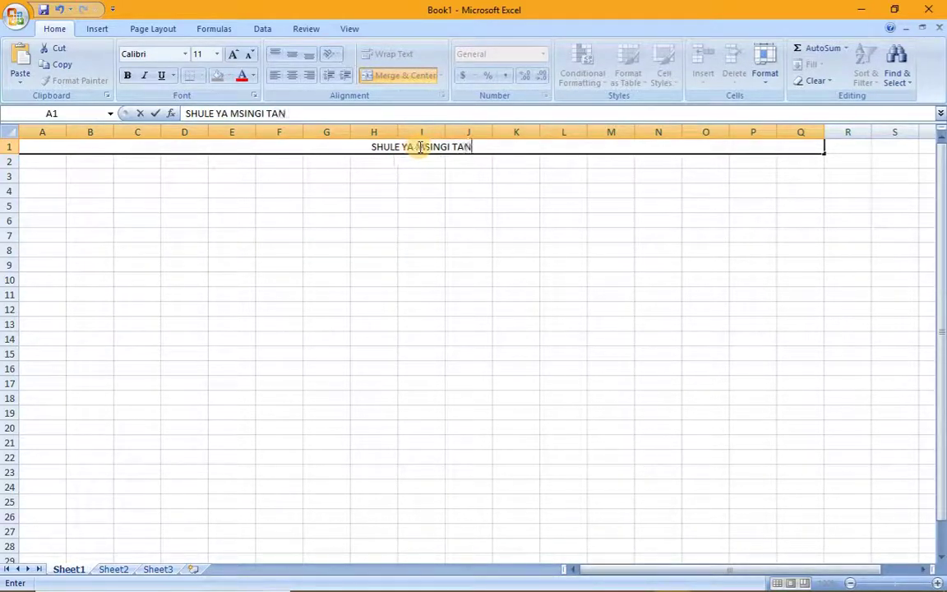
type("ZANIA")
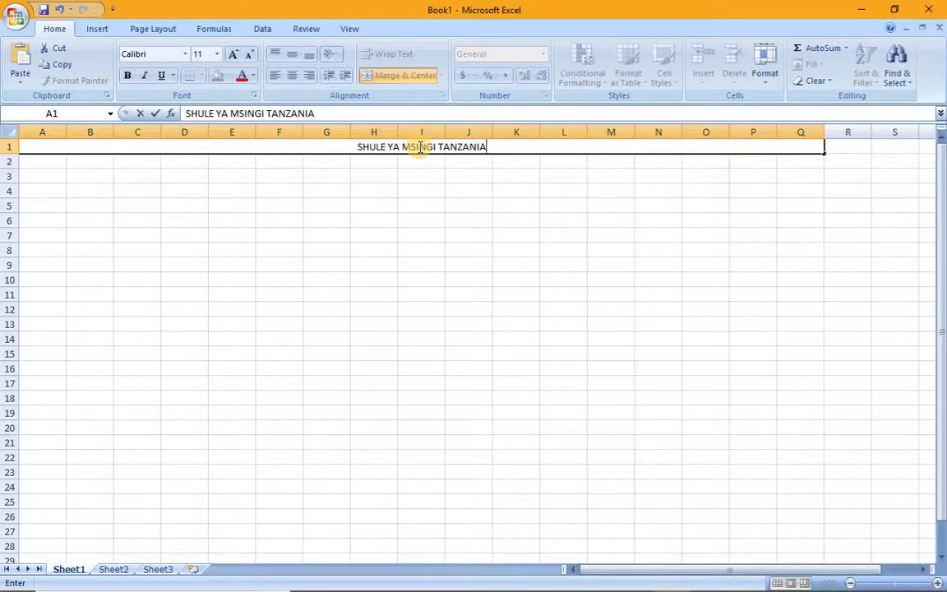
left_click_drag(486, 147, 344, 134)
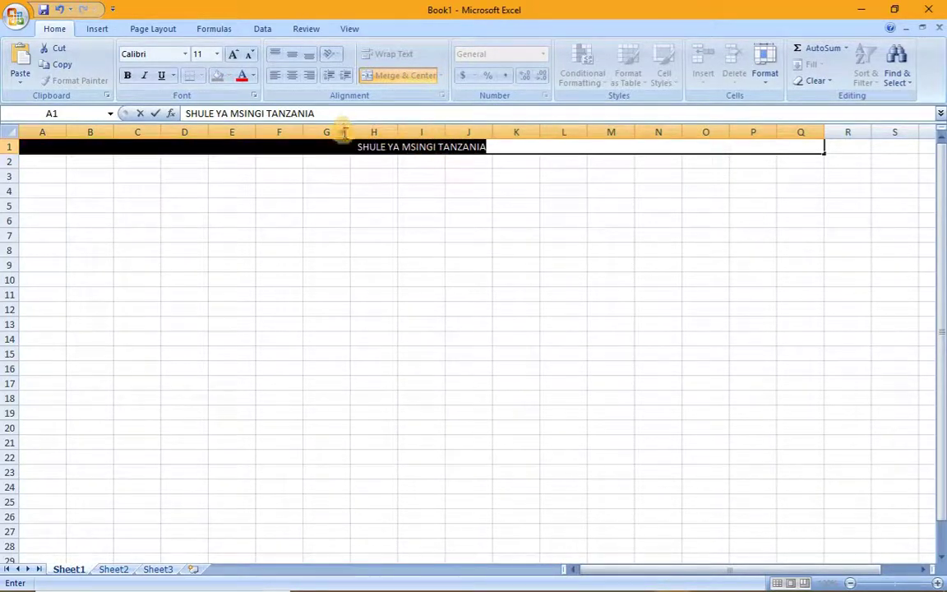
left_click(128, 77)
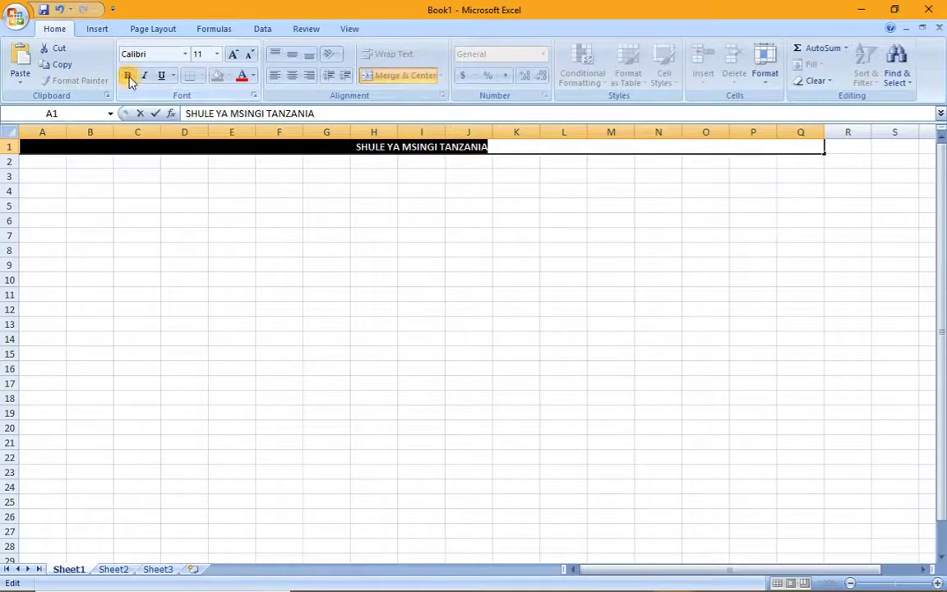
left_click(216, 53)
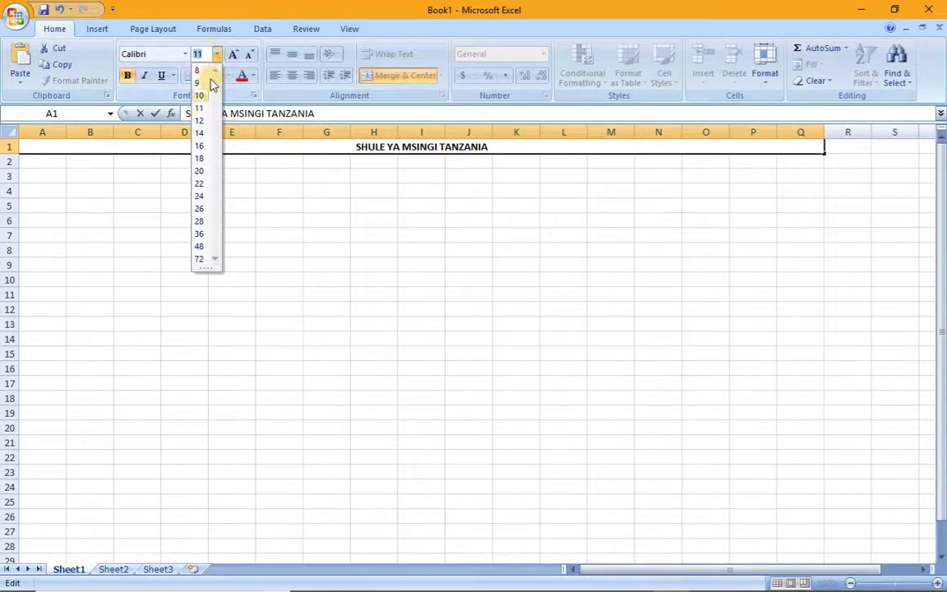
left_click(199, 181)
left_click(298, 264)
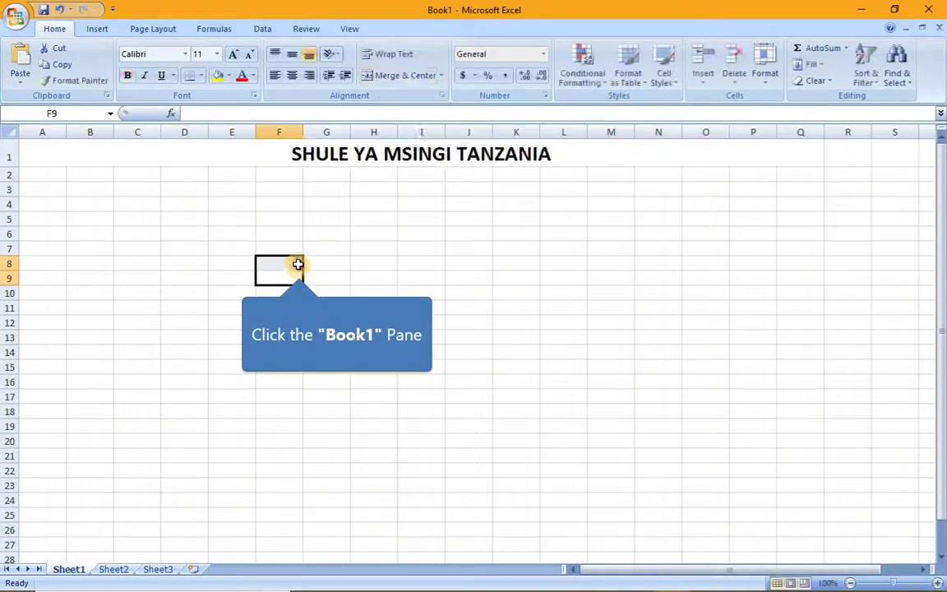
left_click(308, 152)
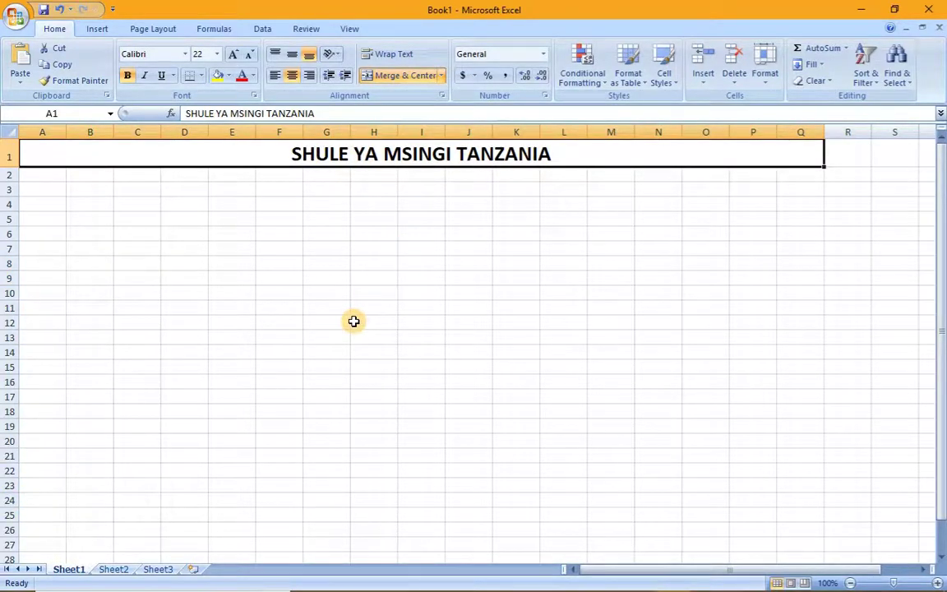
scroll(306, 296, "down", 3)
scroll(308, 297, "up", 3)
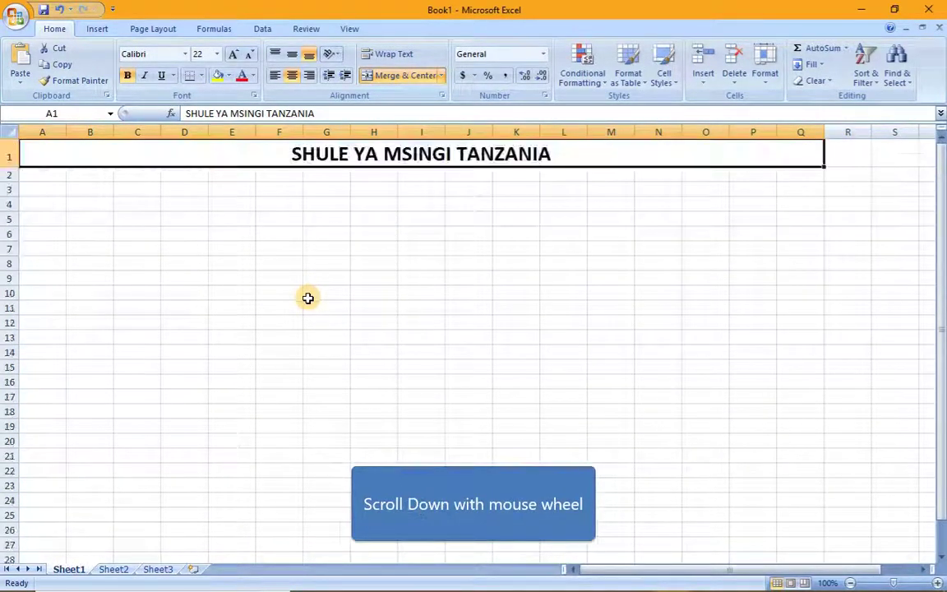
scroll(308, 298, "down", 8)
scroll(306, 297, "up", 8)
scroll(319, 253, "down", 14)
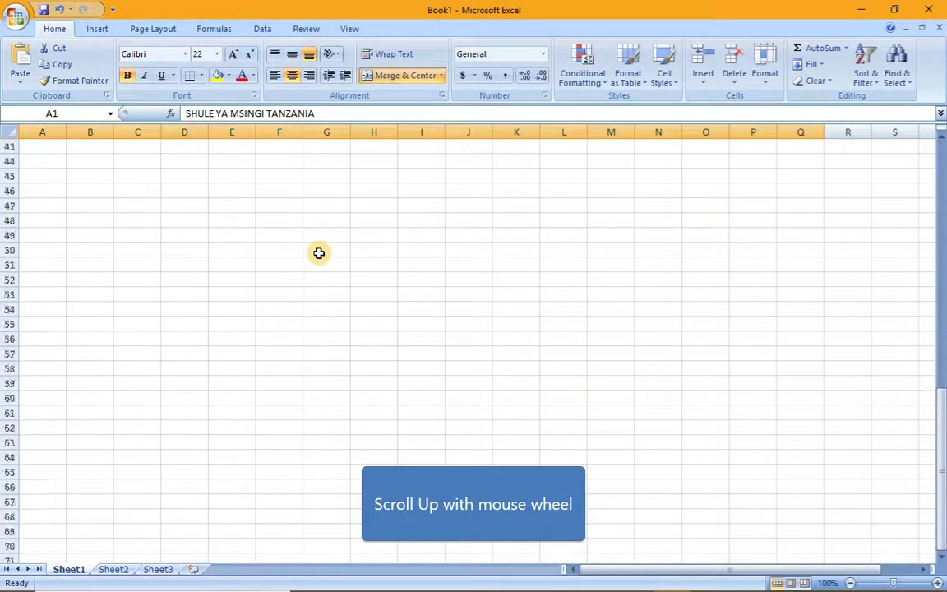
scroll(319, 252, "up", 11)
scroll(316, 249, "up", 3)
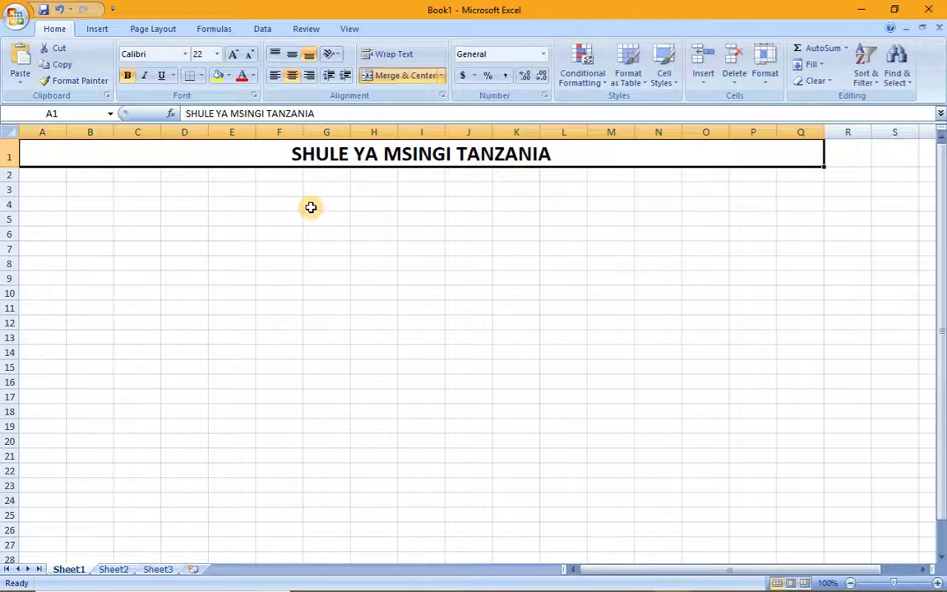
Step: Freeze the top title row with Freeze Panes > Freeze Top Row
left_click(351, 29)
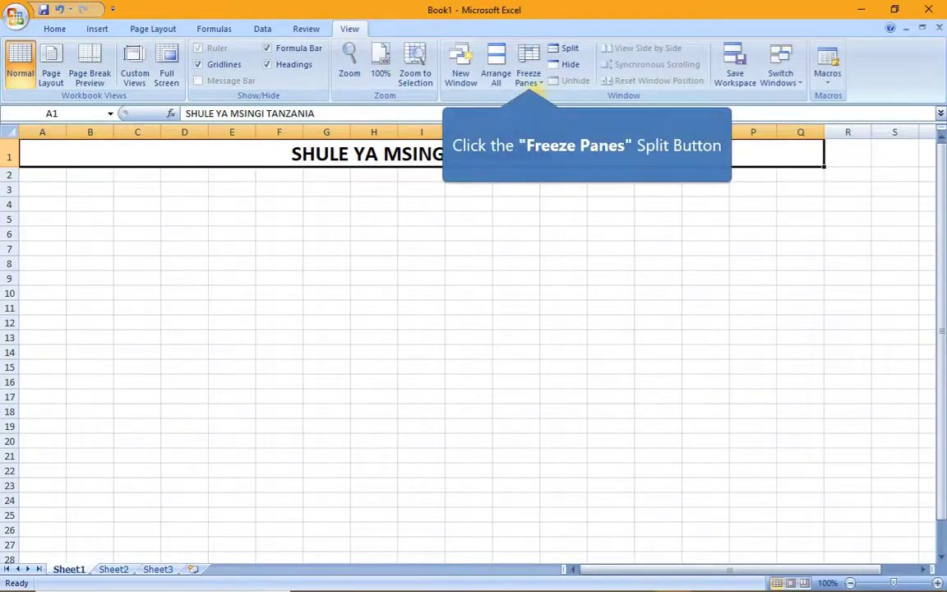
left_click(529, 74)
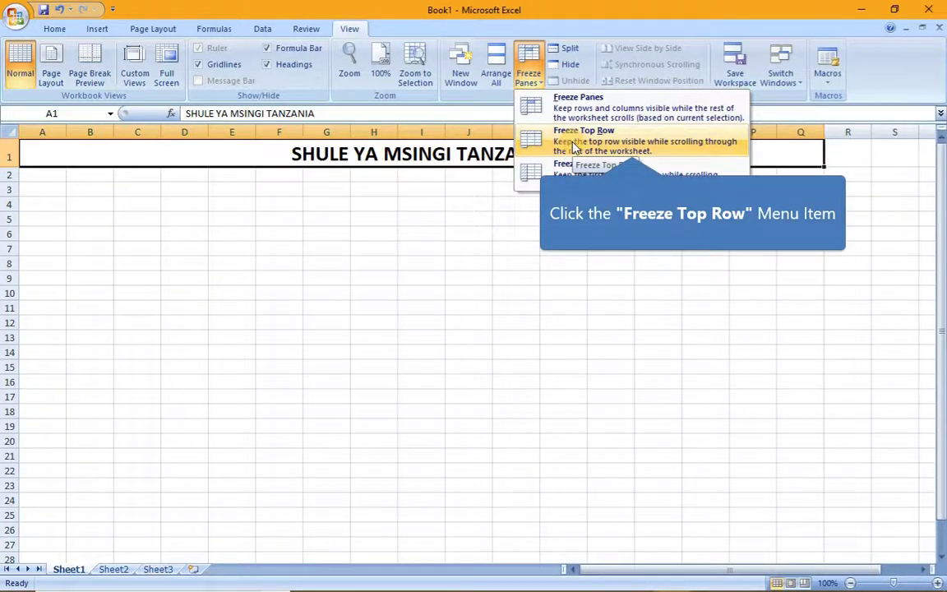
left_click(574, 146)
Step: Scroll down and back up from H9 to confirm row 1 stays fixed
left_click(366, 276)
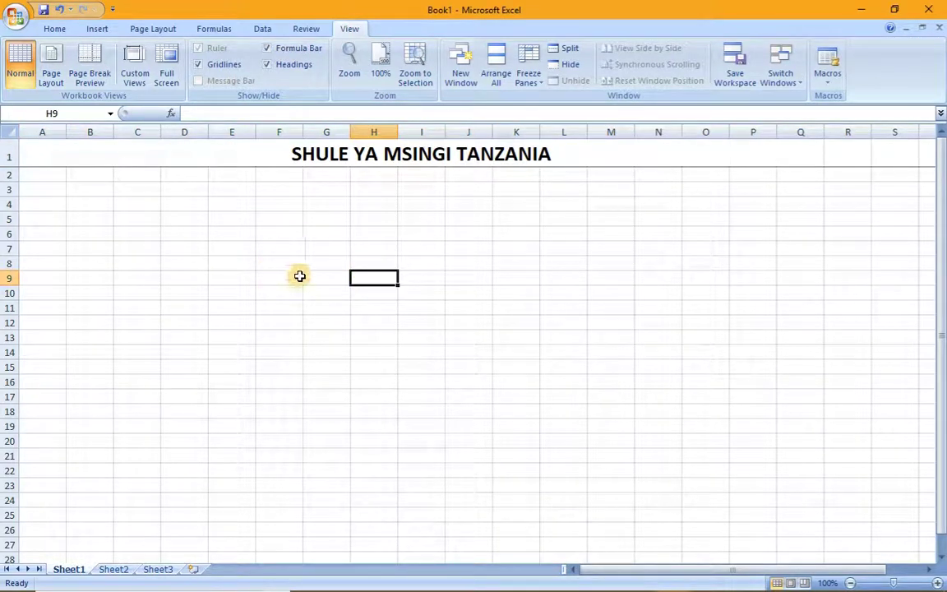
scroll(300, 276, "down", 3)
scroll(303, 274, "down", 4)
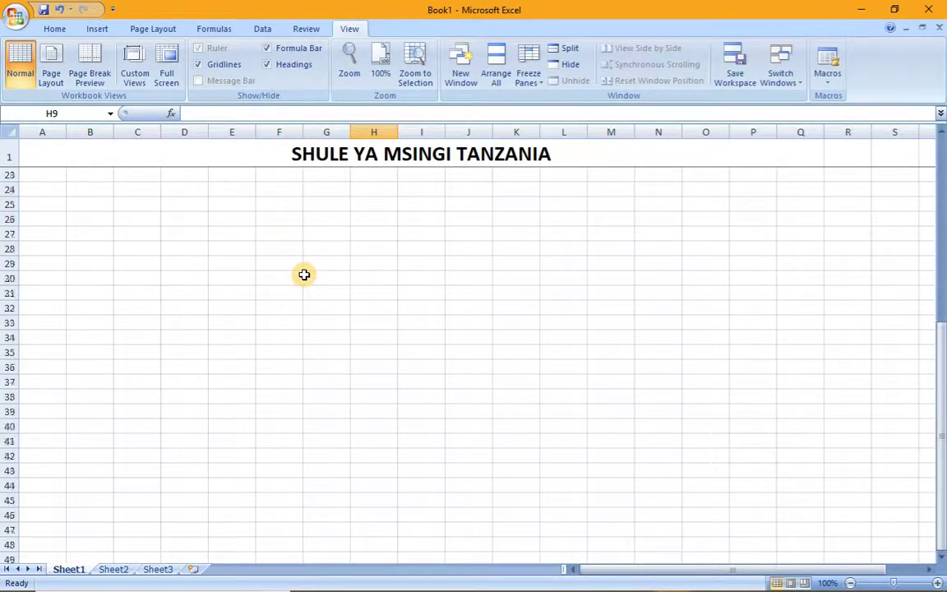
scroll(303, 274, "down", 5)
scroll(305, 274, "down", 6)
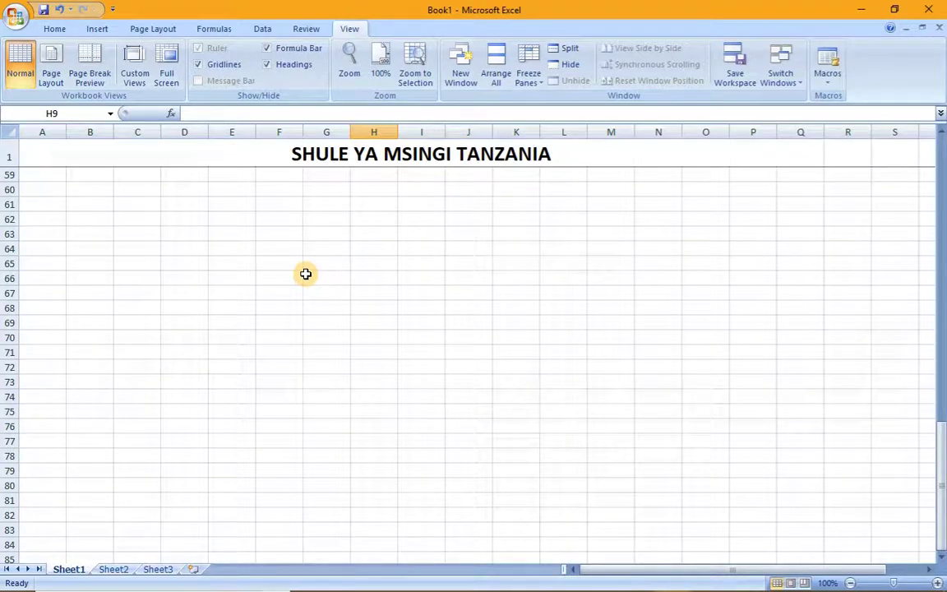
scroll(305, 274, "down", 4)
scroll(305, 274, "down", 3)
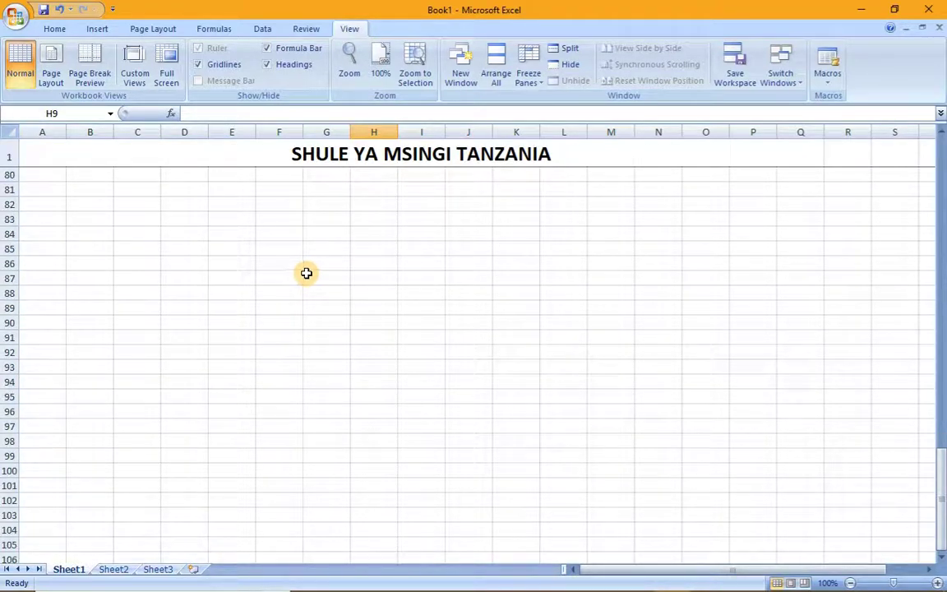
scroll(306, 273, "down", 2)
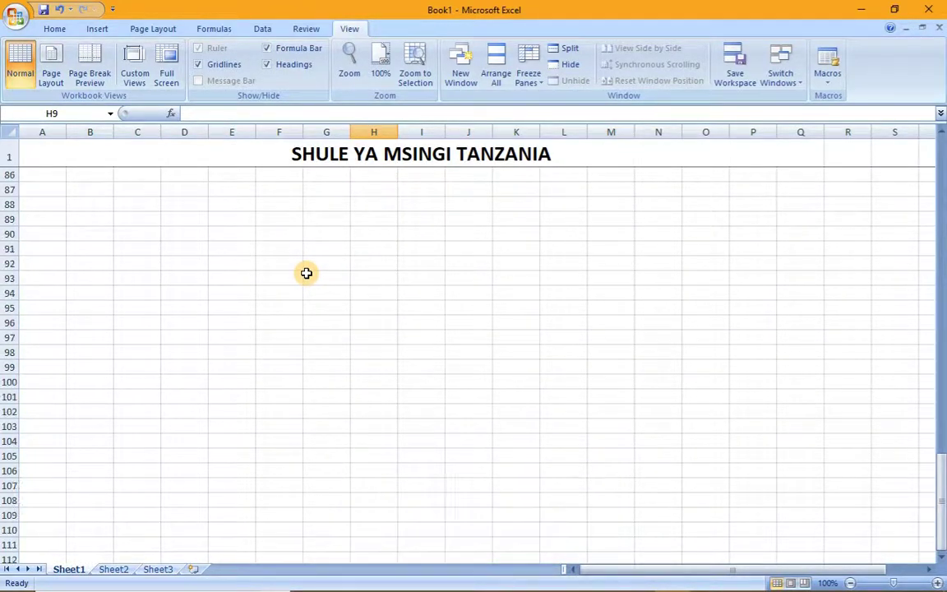
scroll(306, 273, "down", 9)
scroll(306, 272, "up", 8)
scroll(305, 269, "up", 11)
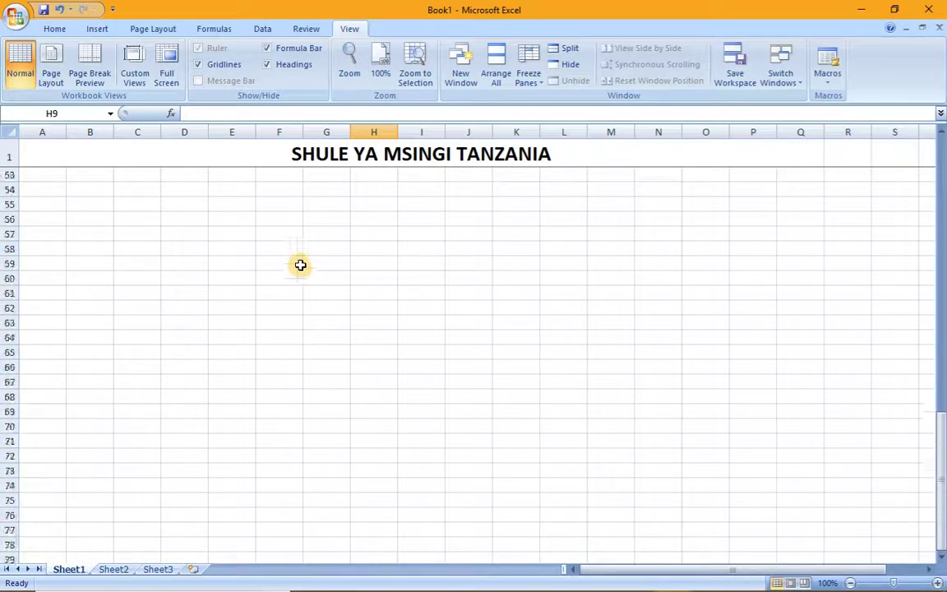
scroll(300, 259, "up", 9)
scroll(296, 246, "up", 9)
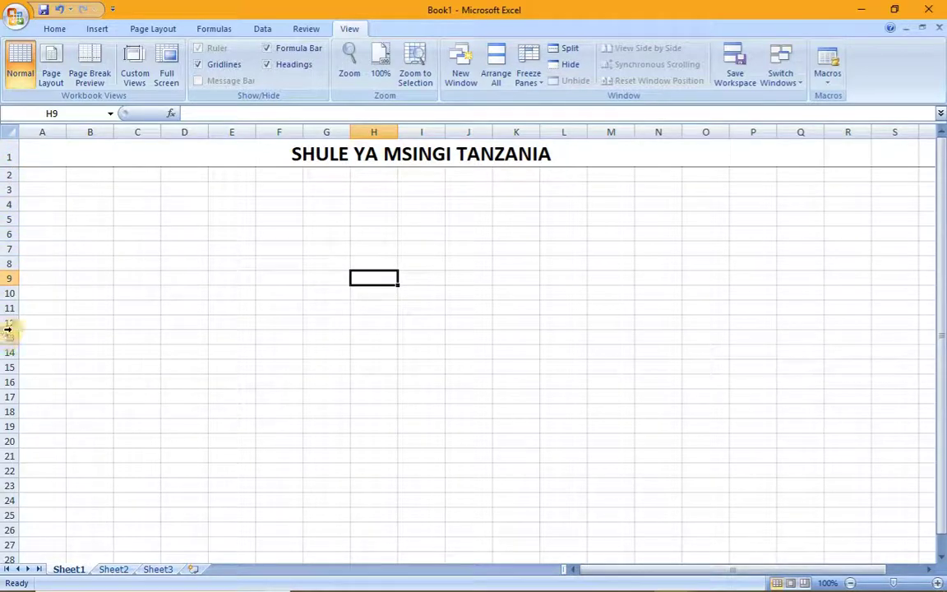
Step: Enter JANUARY in A2, fill down to DECEMBER in A13, and widen column A to fit
left_click(49, 175)
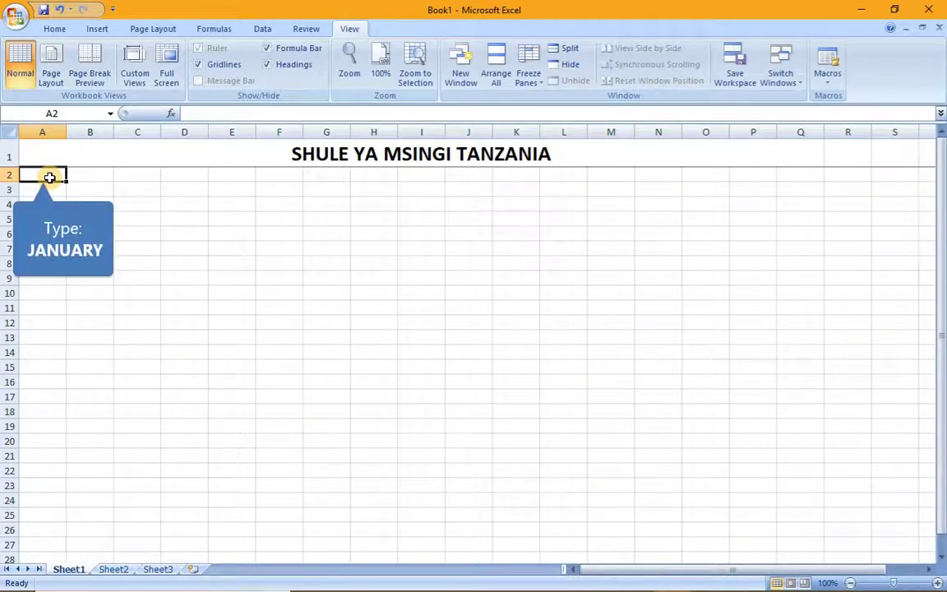
type("JANUA")
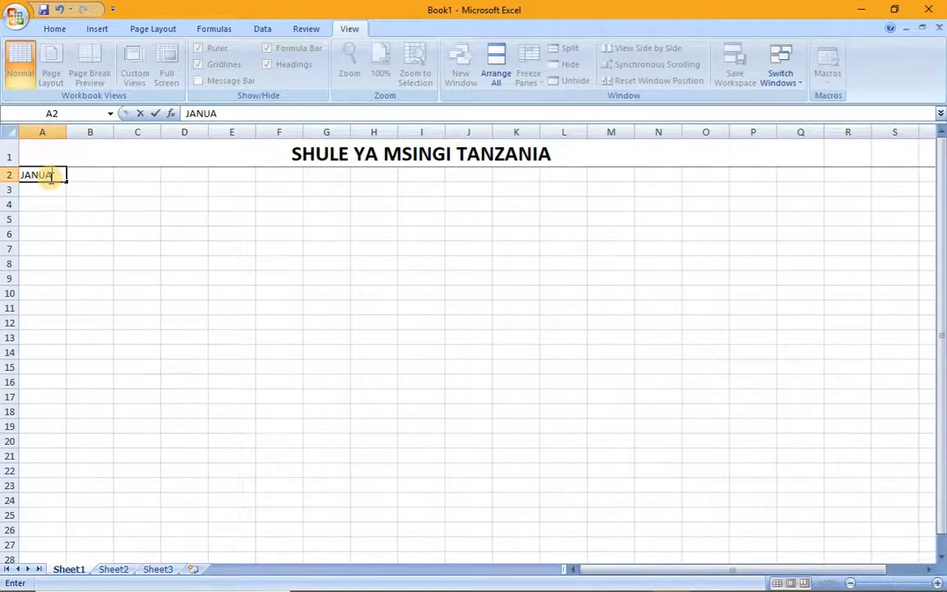
type("RY")
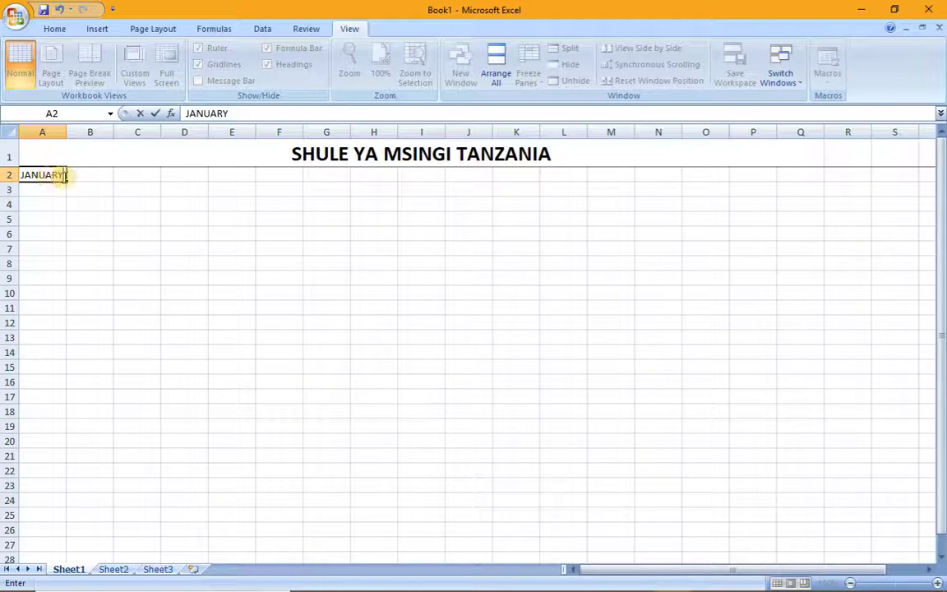
left_click_drag(67, 183, 56, 340)
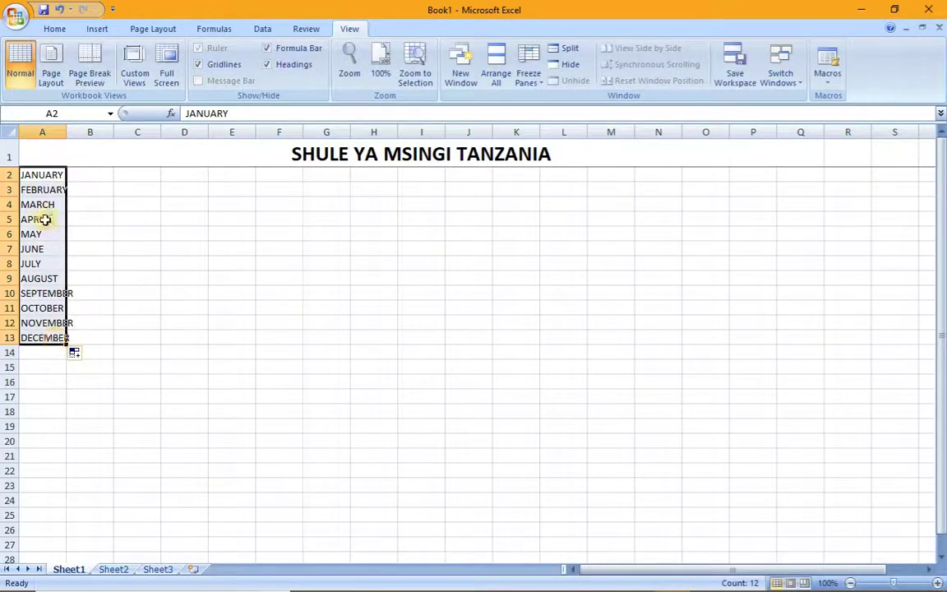
left_click_drag(66, 132, 112, 136)
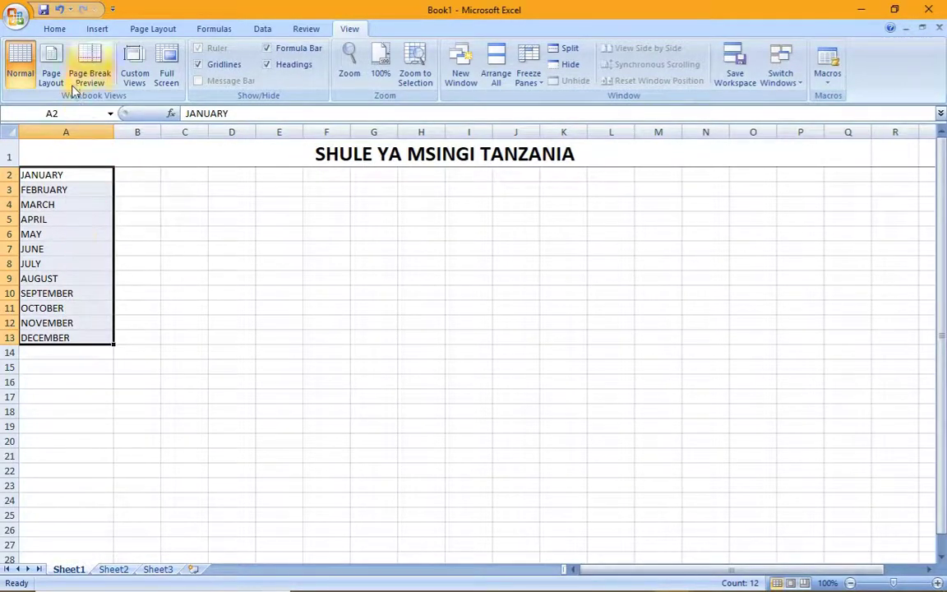
Step: Make the month names in A2:A13 bold at font size 18
left_click(54, 29)
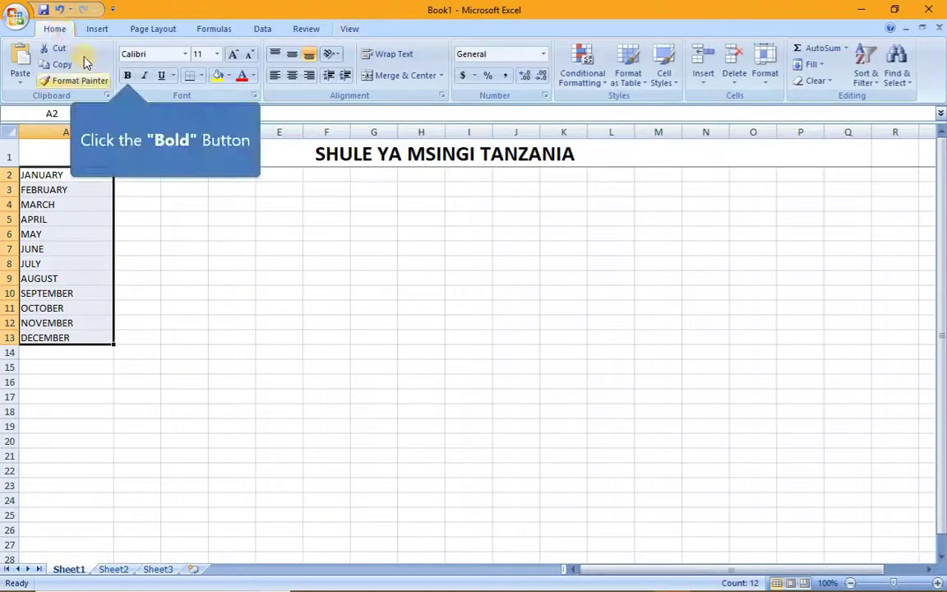
left_click(129, 77)
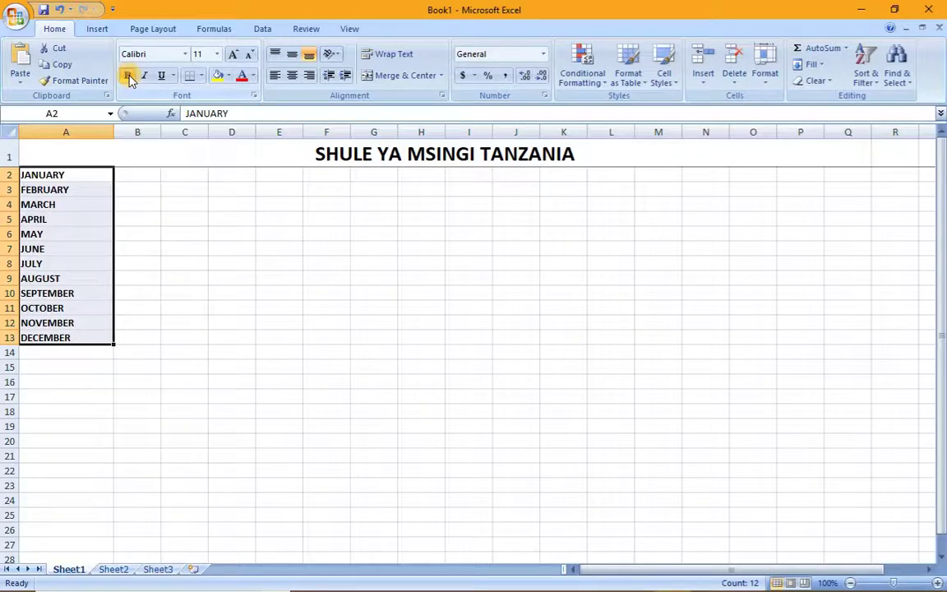
left_click(217, 54)
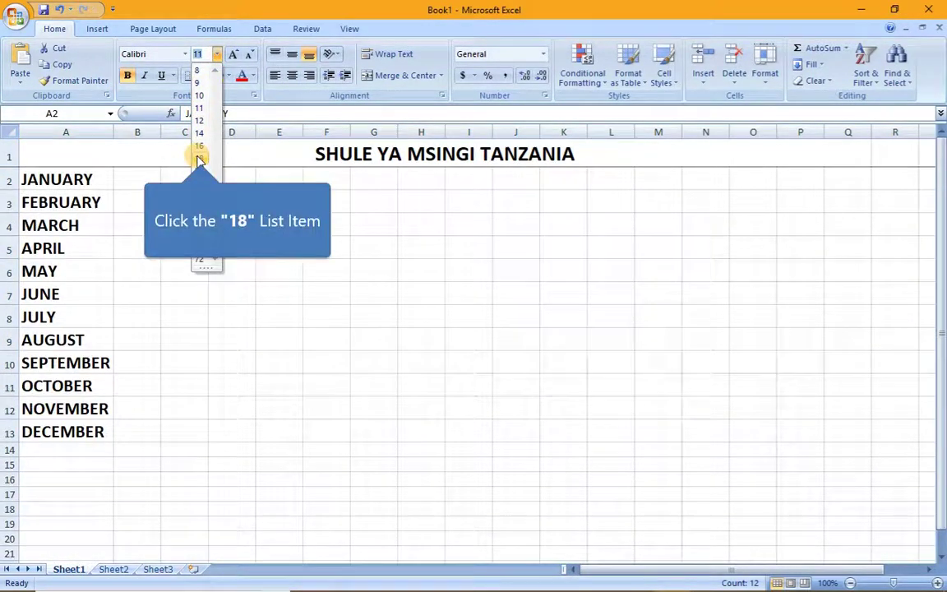
left_click(198, 157)
left_click(263, 263)
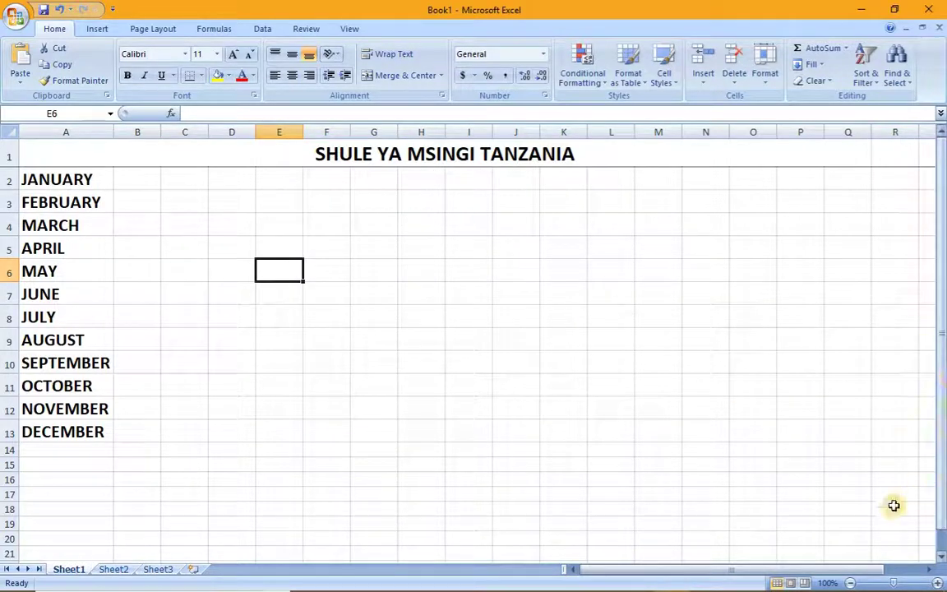
Step: Scroll the sheet right and then back left to the month list in column A
double_click(935, 573)
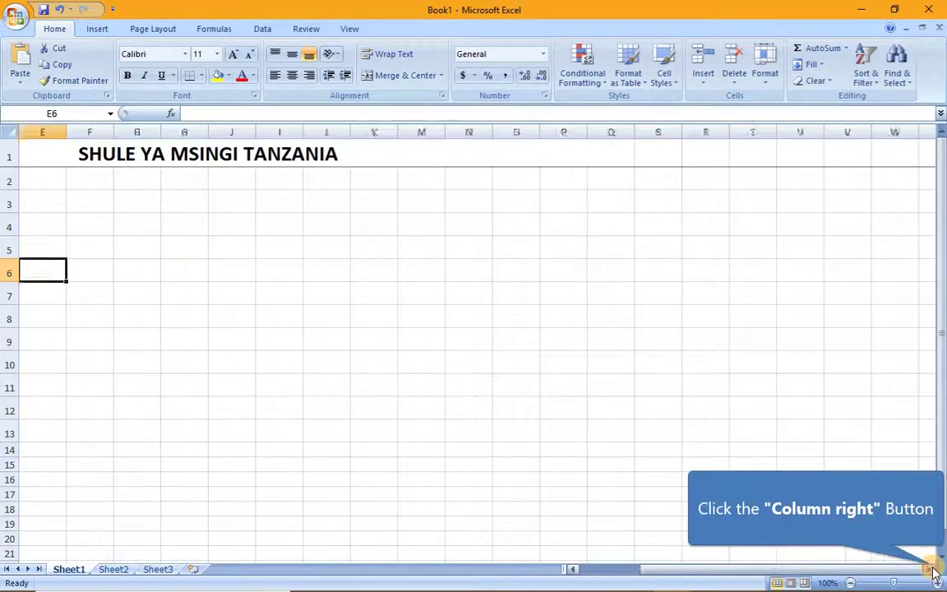
left_click(935, 573)
left_click(935, 572)
double_click(934, 572)
left_click(934, 572)
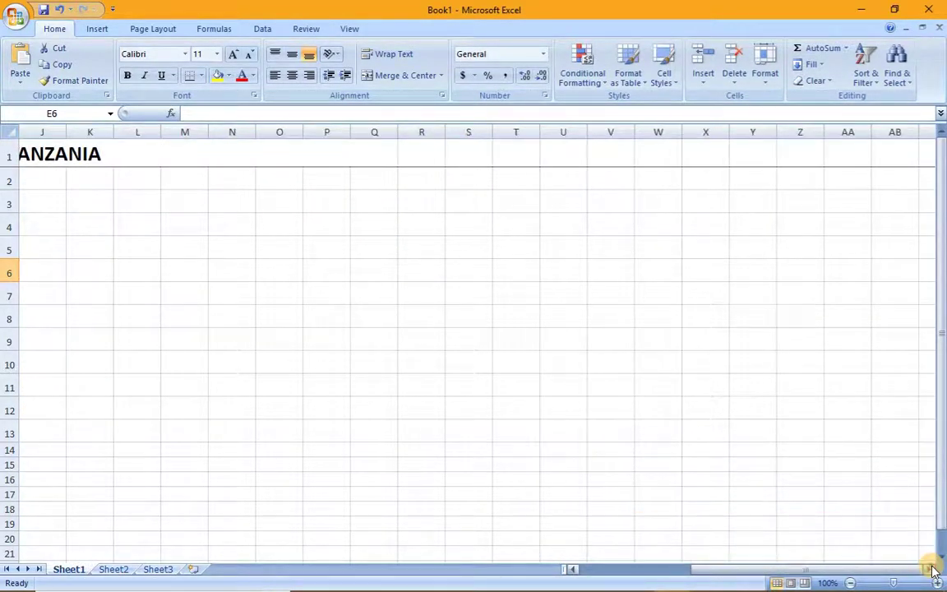
double_click(574, 570)
double_click(574, 570)
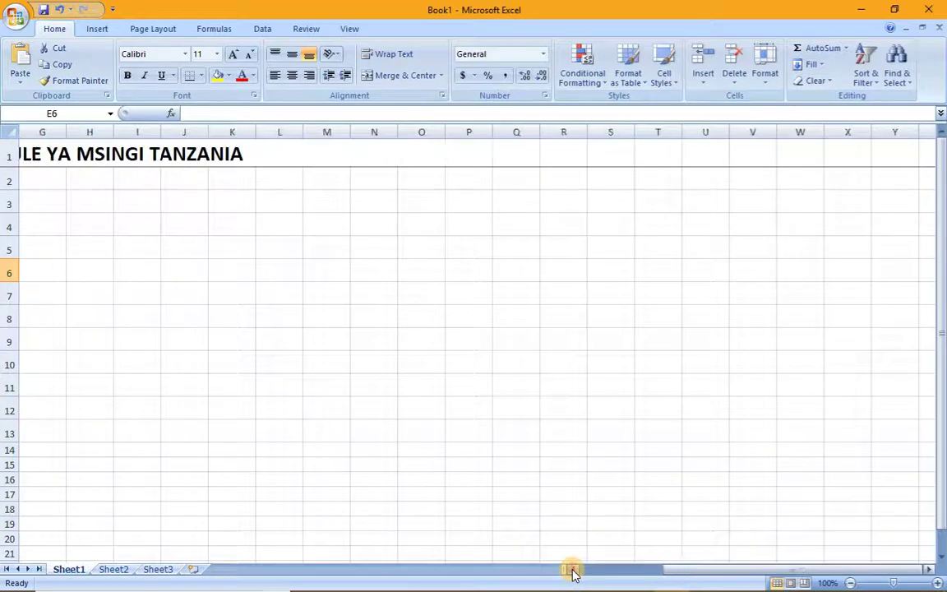
double_click(574, 570)
left_click(573, 570)
double_click(574, 570)
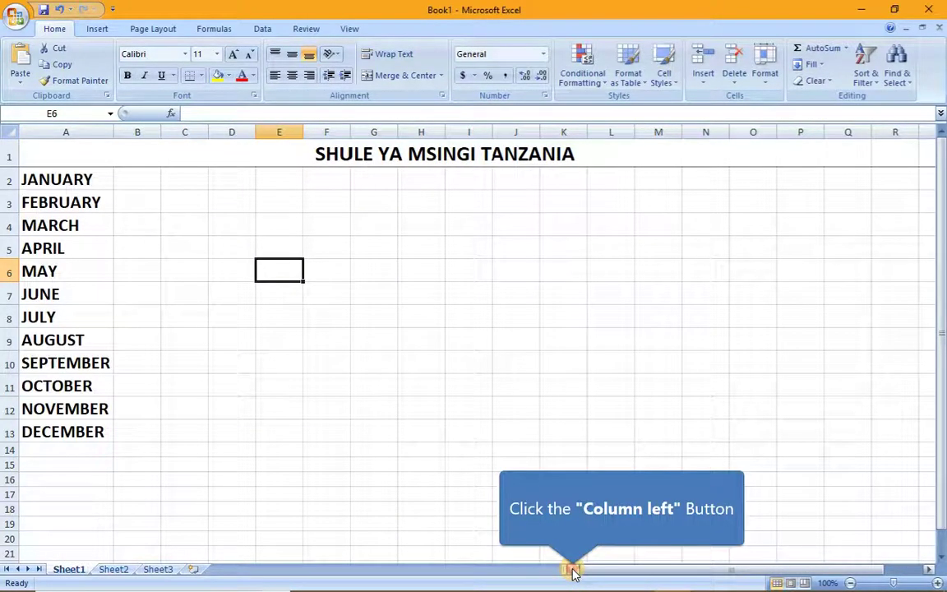
left_click(574, 570)
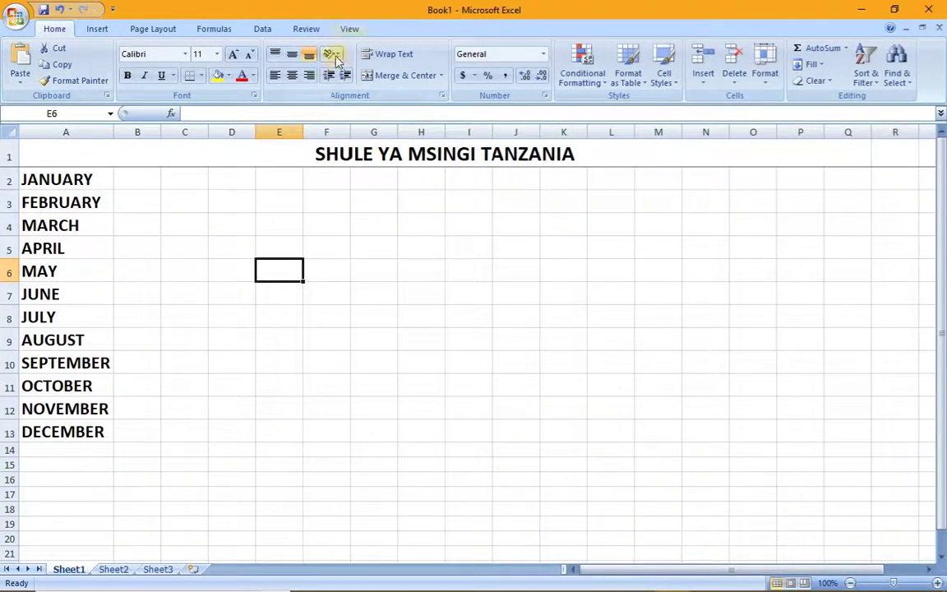
Step: Freeze column A with Freeze Panes > Freeze First Column
left_click(349, 29)
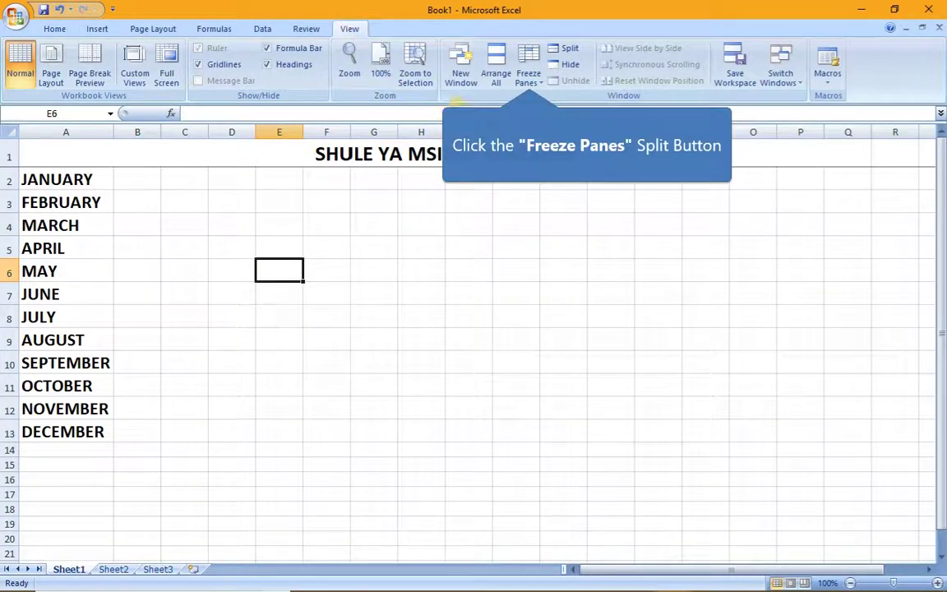
left_click(528, 74)
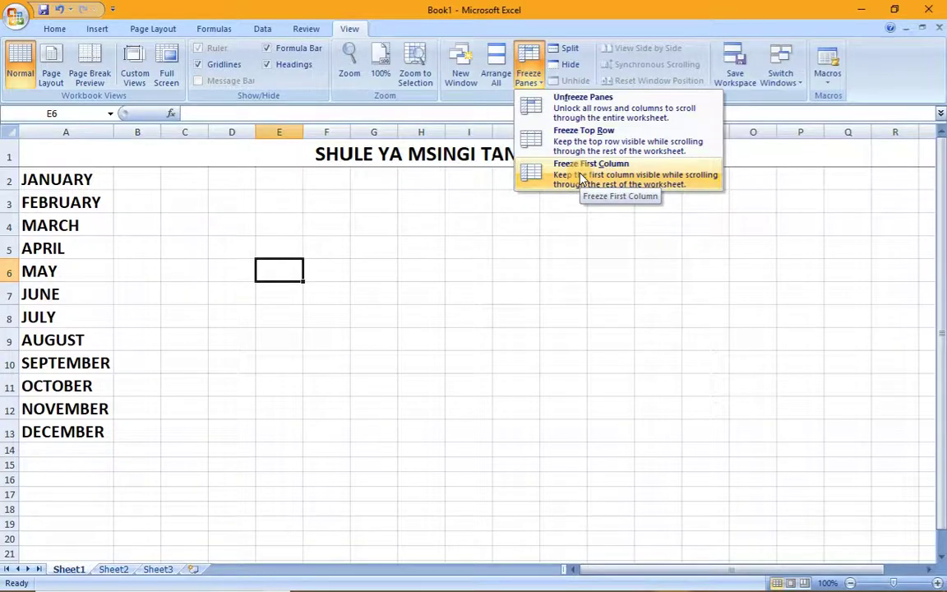
left_click(582, 177)
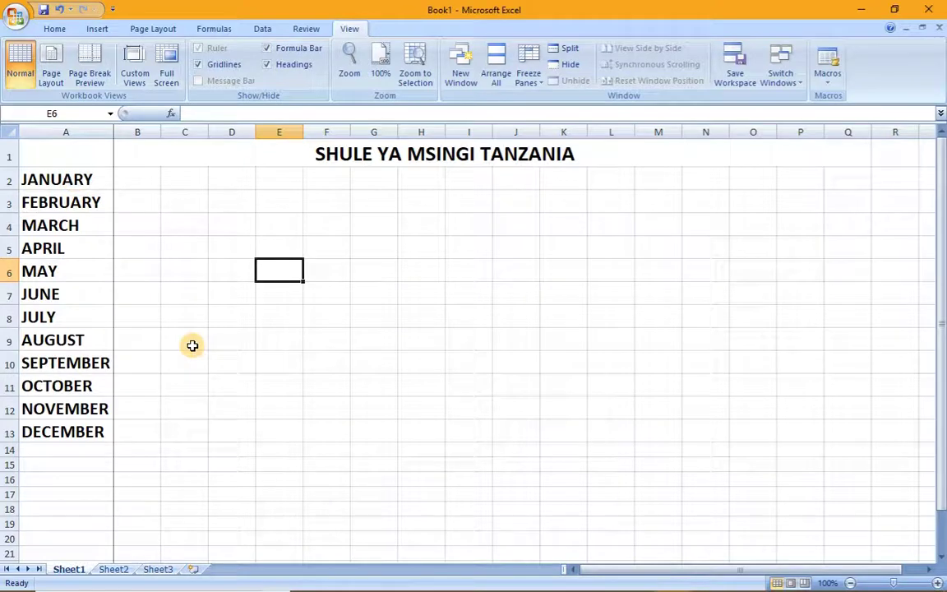
double_click(936, 573)
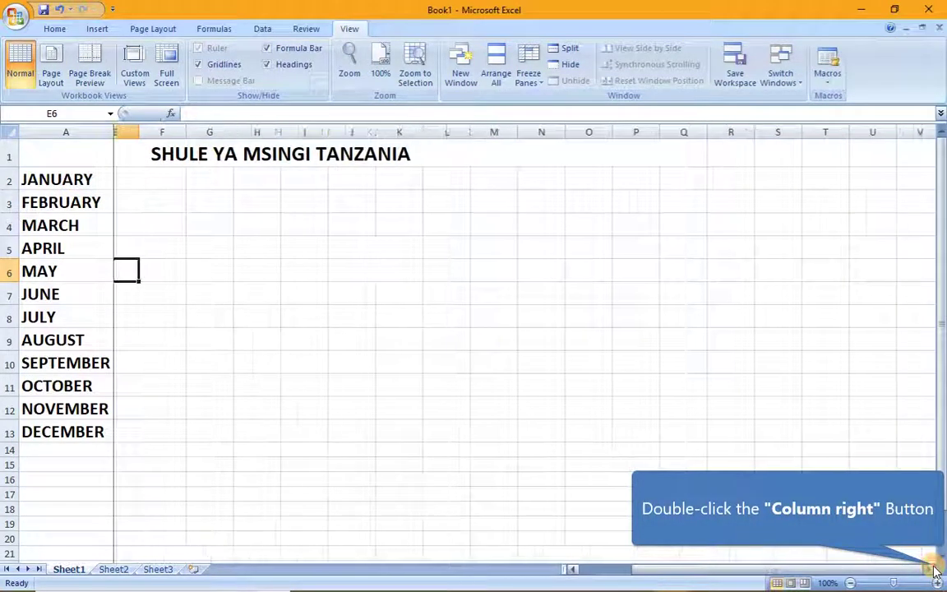
double_click(932, 563)
double_click(931, 564)
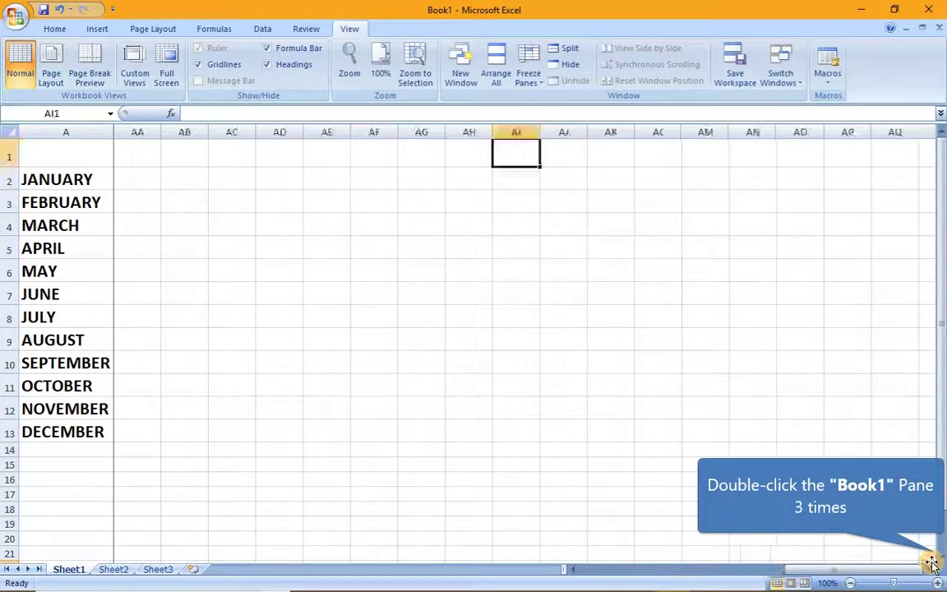
double_click(932, 563)
double_click(931, 563)
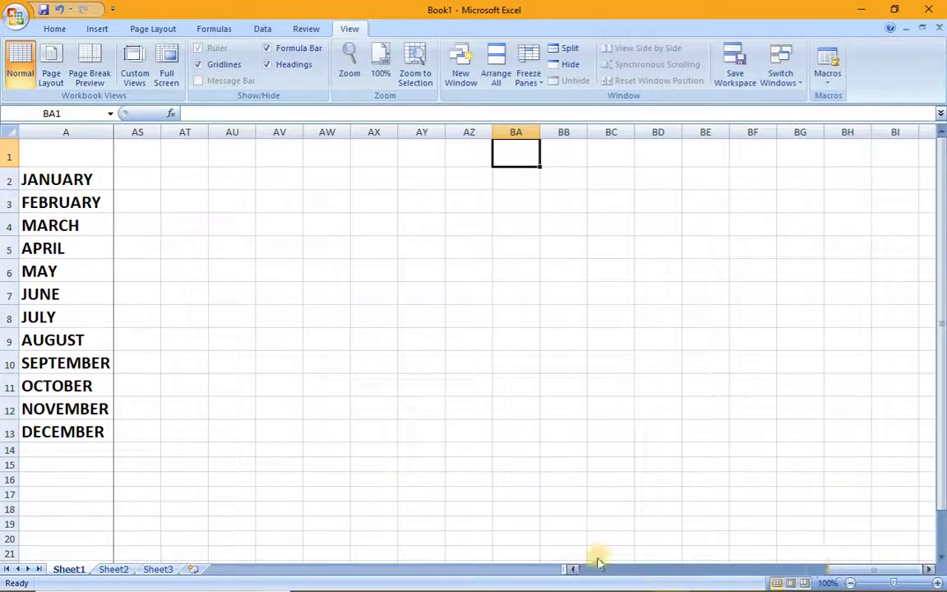
double_click(574, 570)
double_click(574, 570)
double_click(574, 570)
double_click(574, 569)
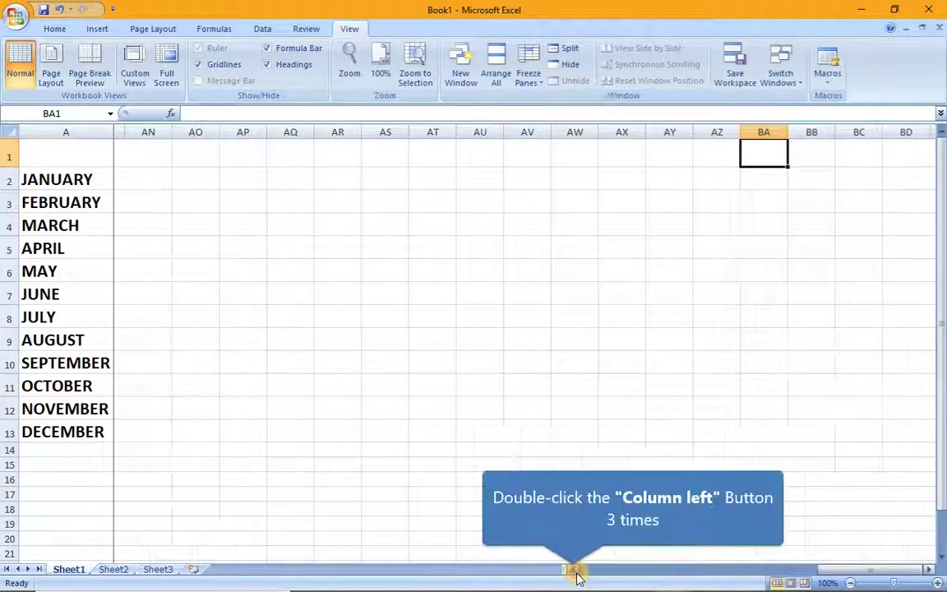
double_click(574, 569)
double_click(574, 570)
double_click(574, 570)
double_click(576, 570)
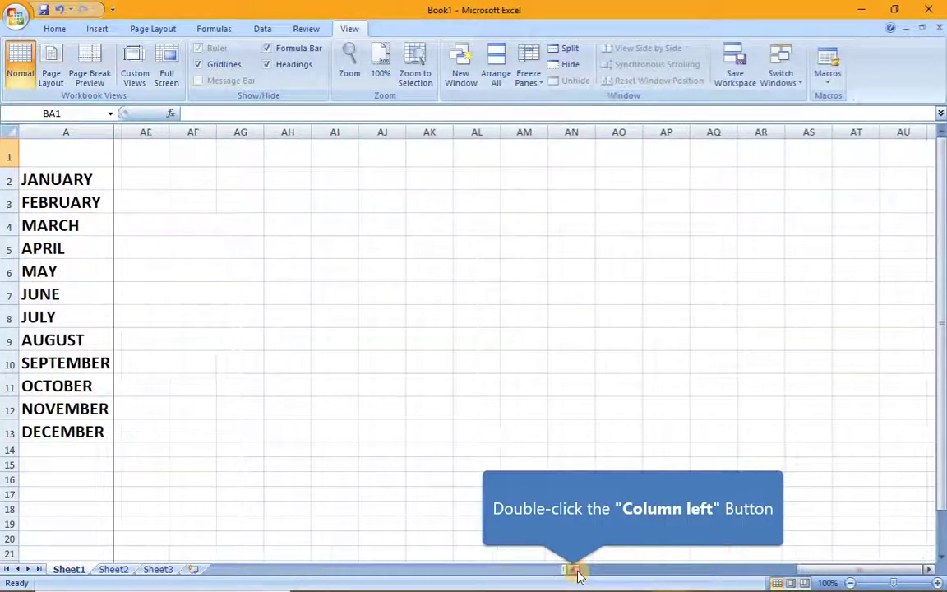
double_click(575, 570)
double_click(575, 570)
double_click(576, 570)
double_click(576, 570)
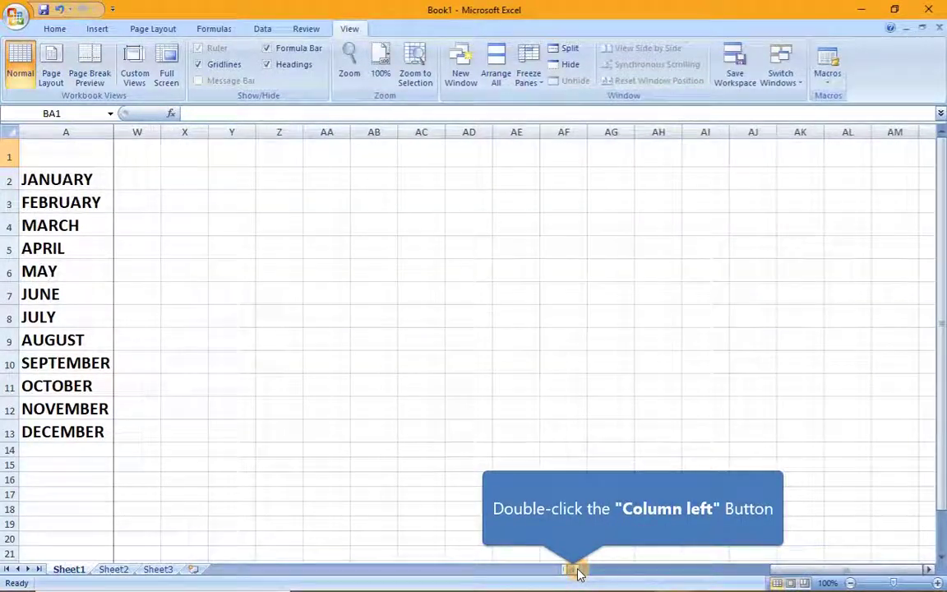
double_click(576, 570)
double_click(575, 570)
double_click(576, 570)
double_click(575, 570)
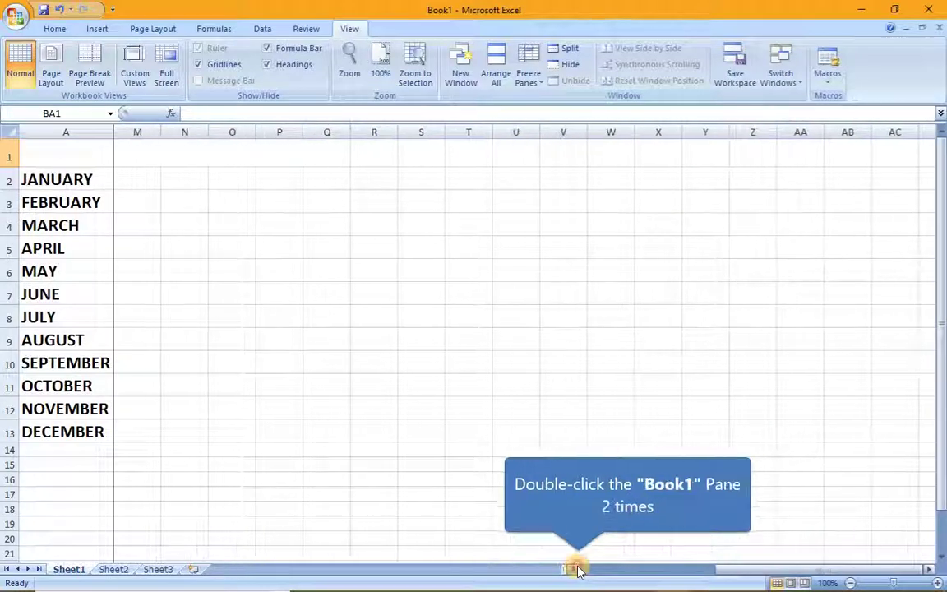
double_click(575, 564)
left_click(575, 564)
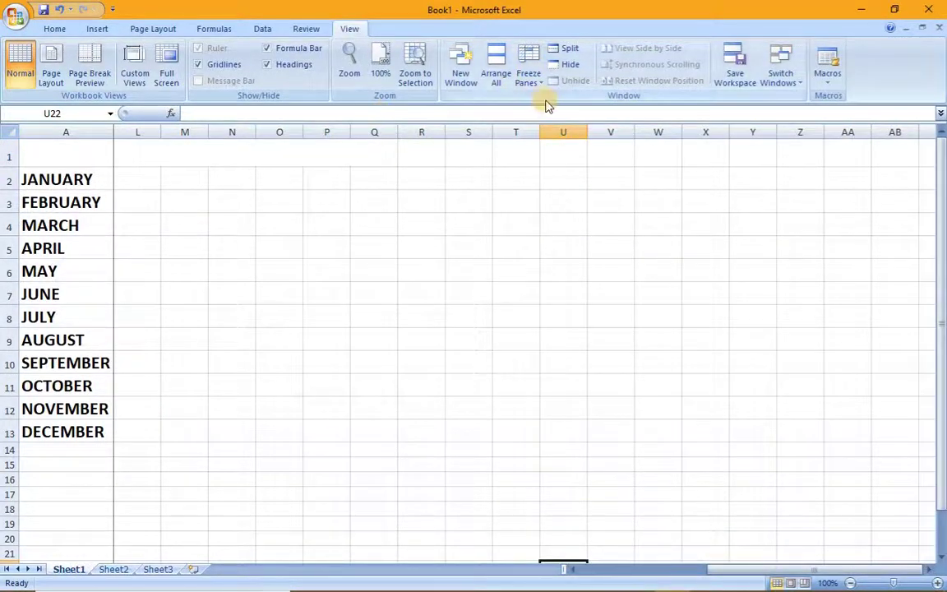
Step: Choose Unfreeze Panes, then scroll to confirm the title row and month column move
left_click(538, 79)
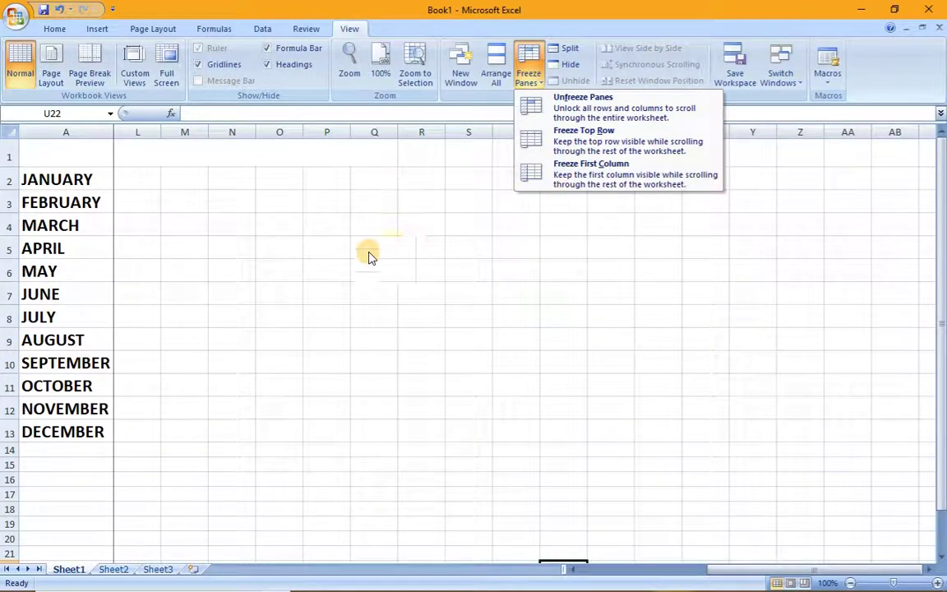
left_click(575, 108)
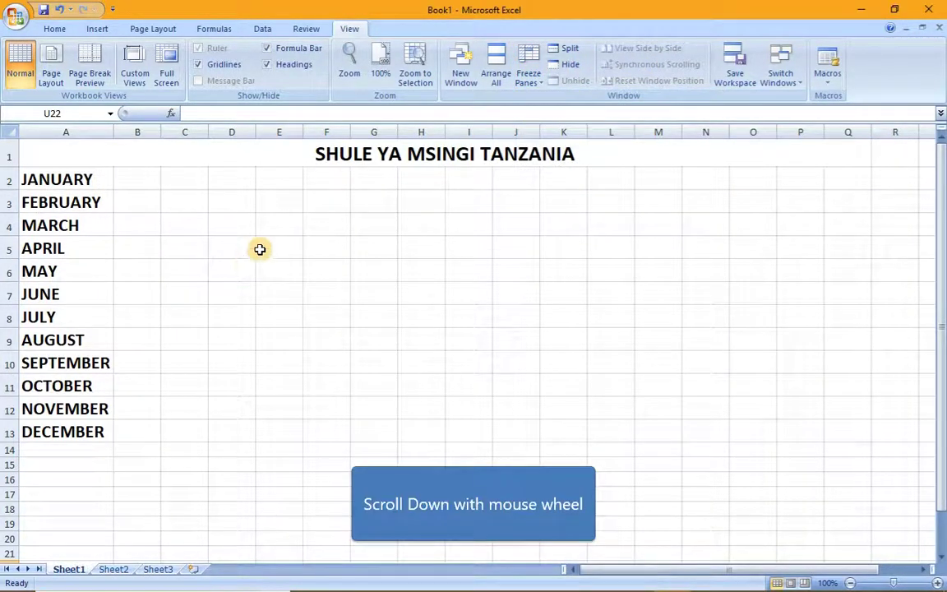
scroll(261, 246, "down", 5)
scroll(262, 245, "up", 5)
scroll(354, 237, "down", 3)
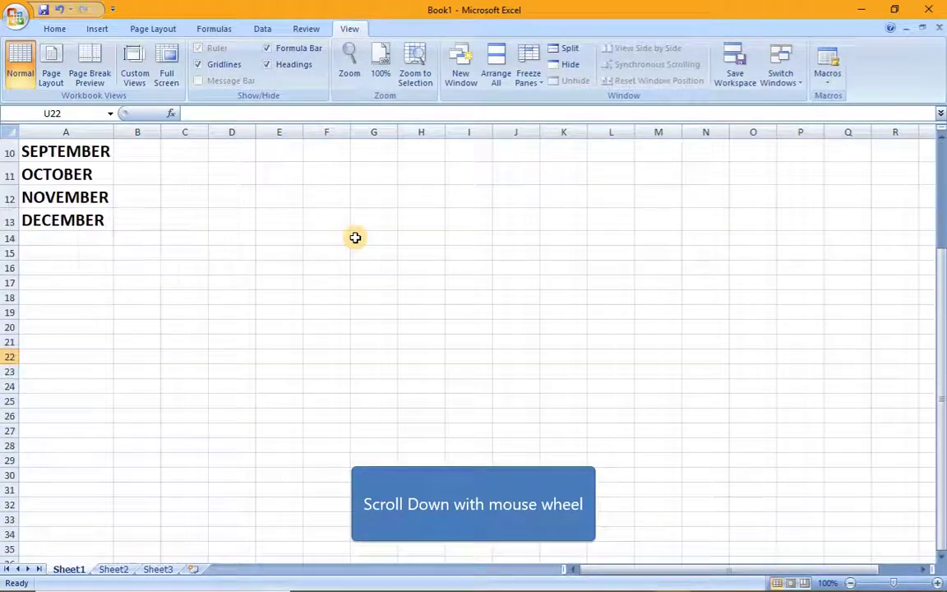
scroll(355, 237, "down", 2)
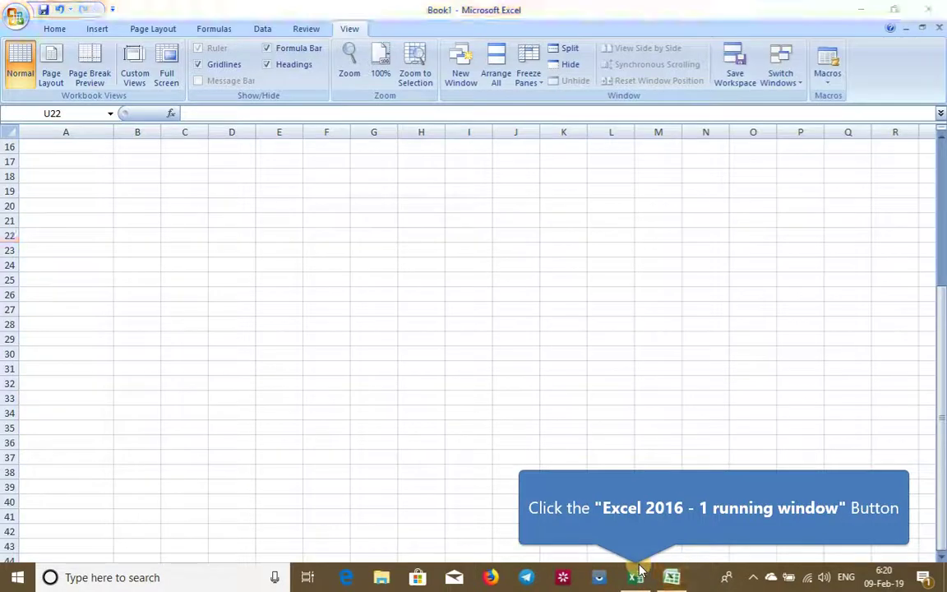
Step: Bring the blank Excel 2016 Book2 workbook forward and show its Freeze Panes list
left_click(636, 576)
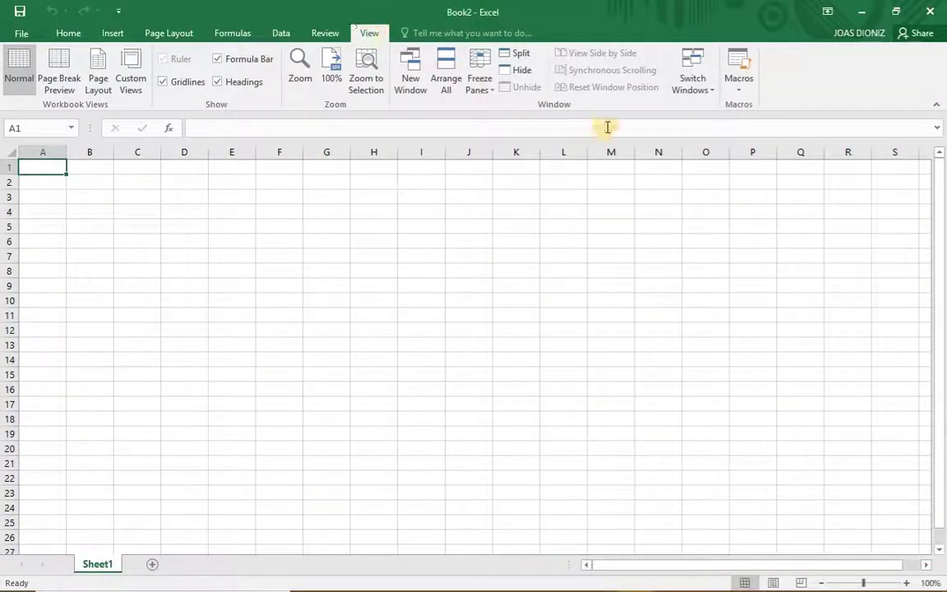
left_click(481, 82)
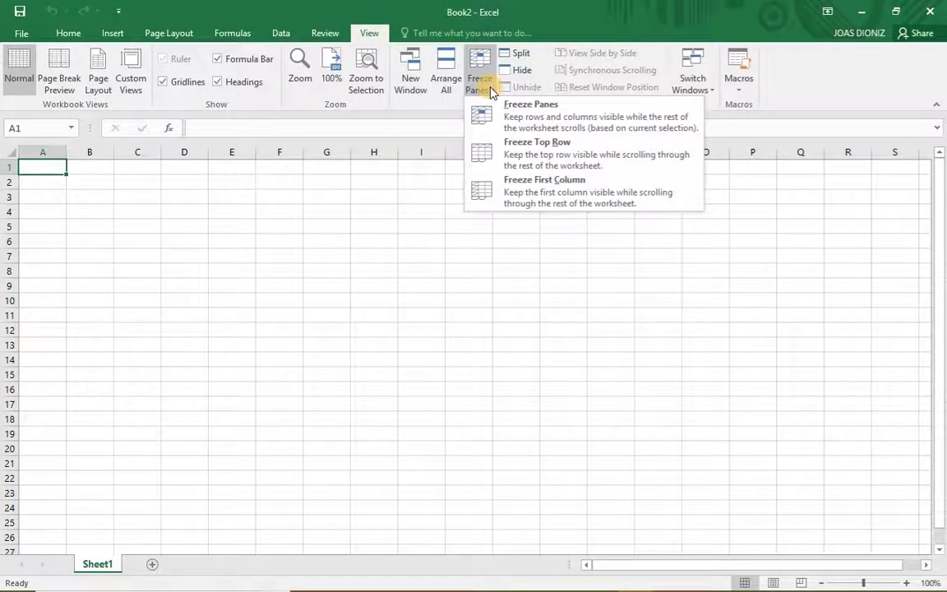